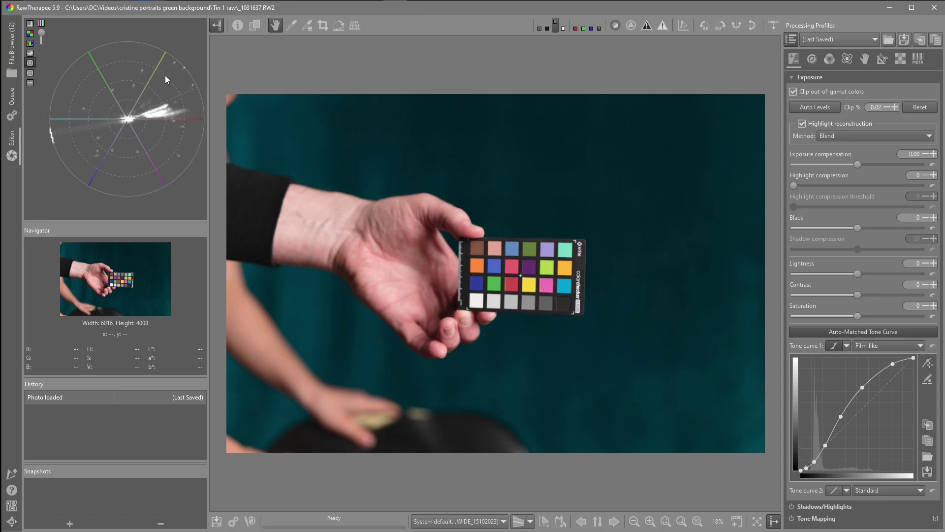
View the photo's histogram and return to the Hue-Saturation Vectorscope
left_click(30, 24)
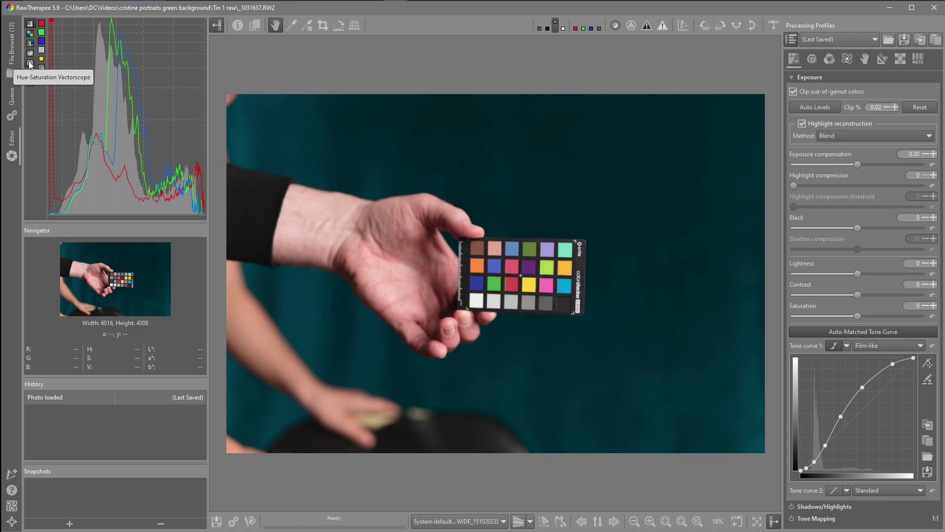
left_click(29, 63)
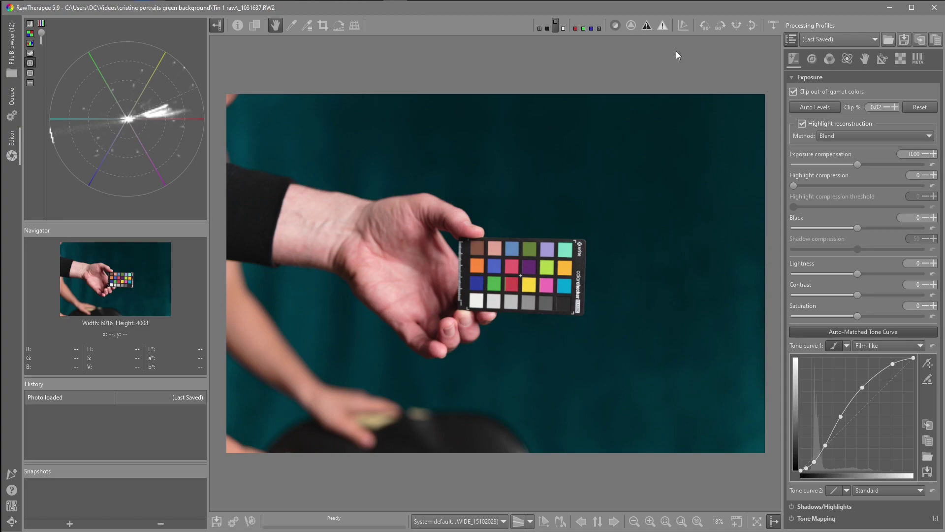
Apply the saved processing profile starting with "PS5 lens adjust Prophoto Auto" and compare it with the originally loaded photo in the history
left_click(876, 40)
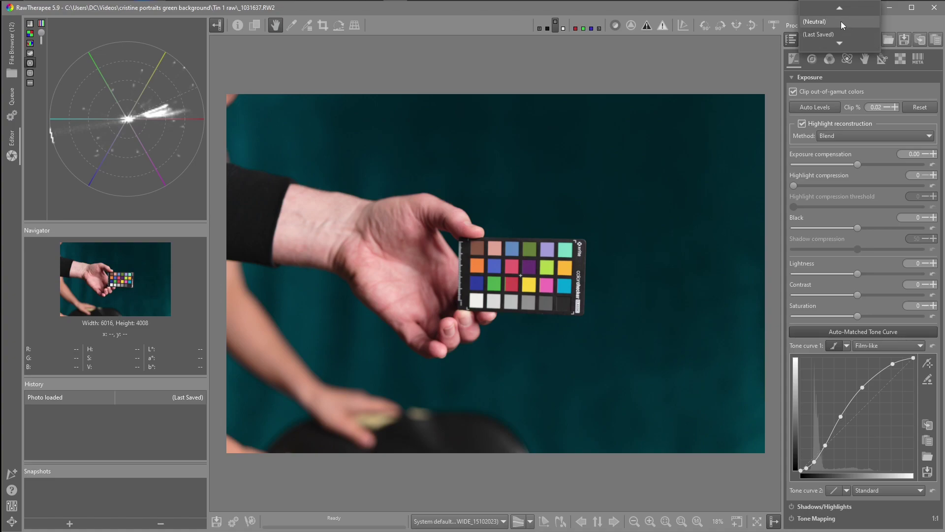
mouse_move(841, 12)
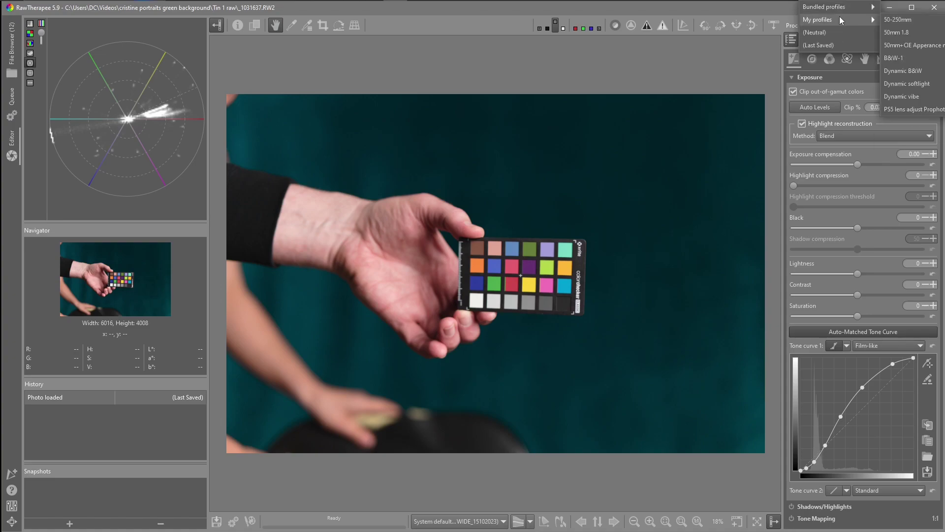
key("Escape")
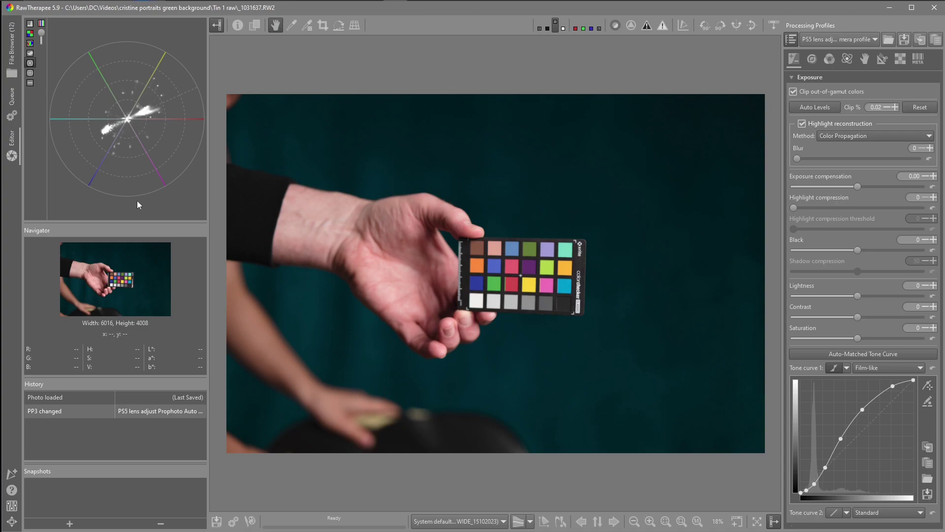
left_click(61, 397)
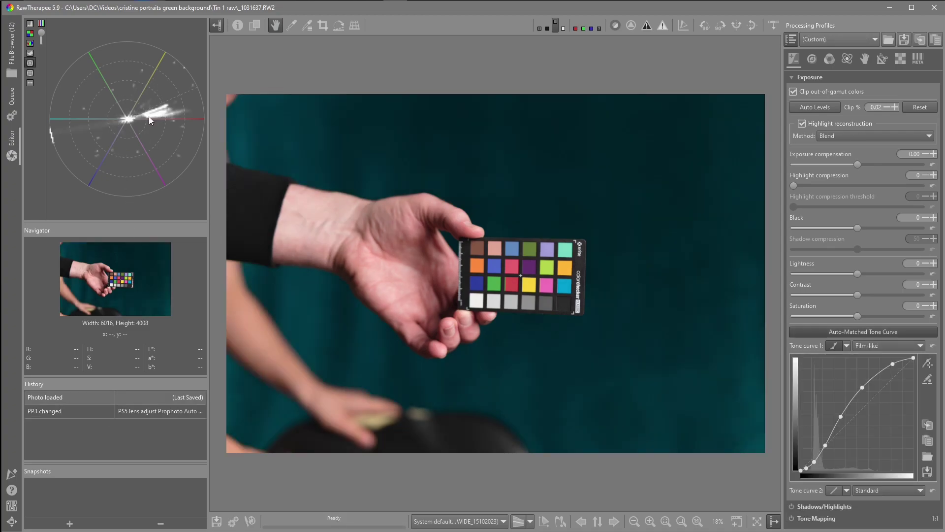
left_click(57, 411)
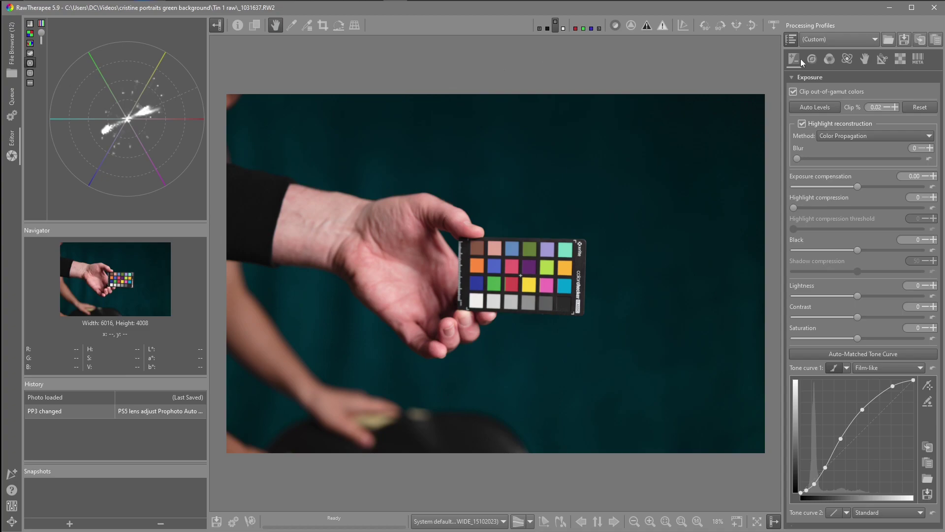
Review the applied profile's lens correction, demosaicing, hot and dead pixel preprocessing, detail and exposure settings
left_click(883, 59)
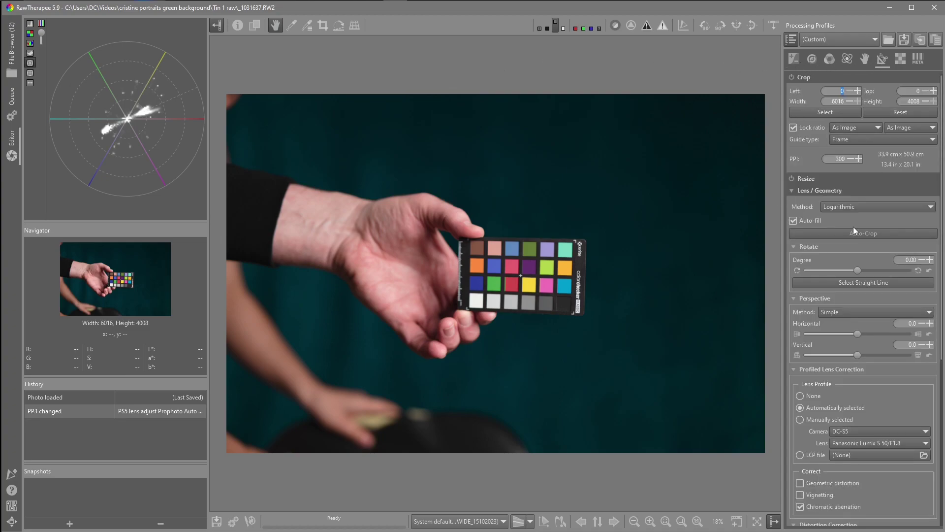
scroll(850, 223, "down", 5)
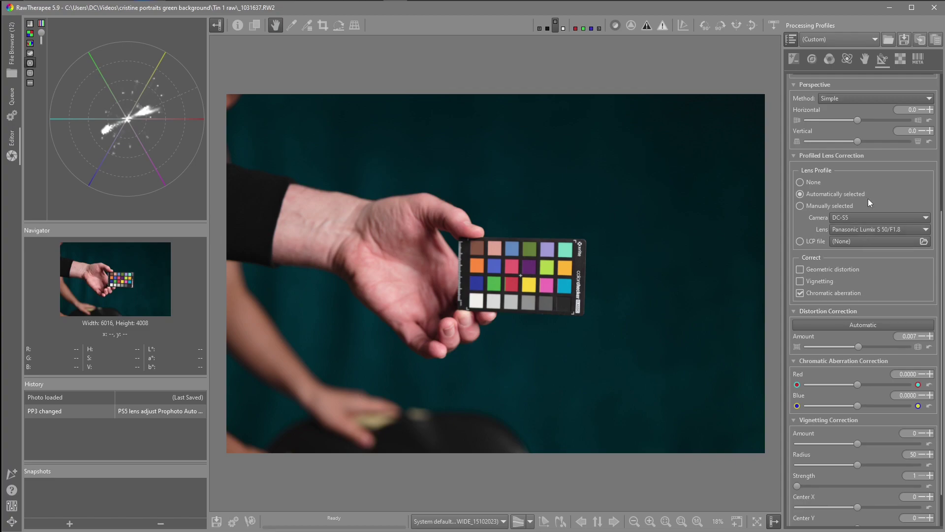
left_click(900, 59)
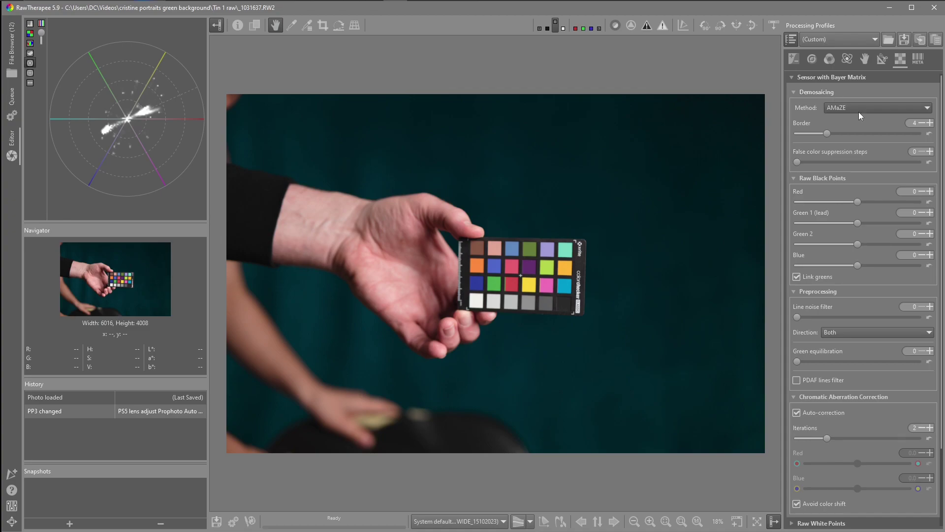
scroll(871, 280, "down", 3)
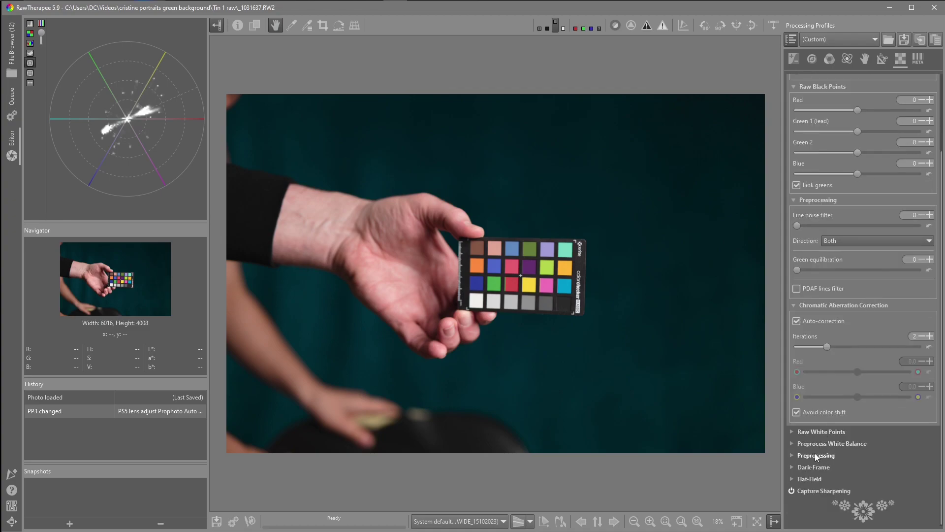
left_click(832, 455)
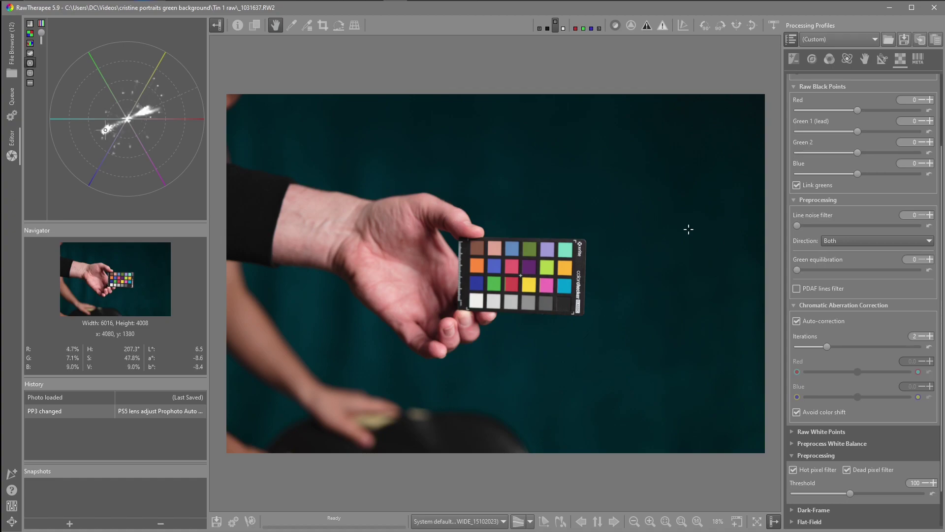
left_click(825, 457)
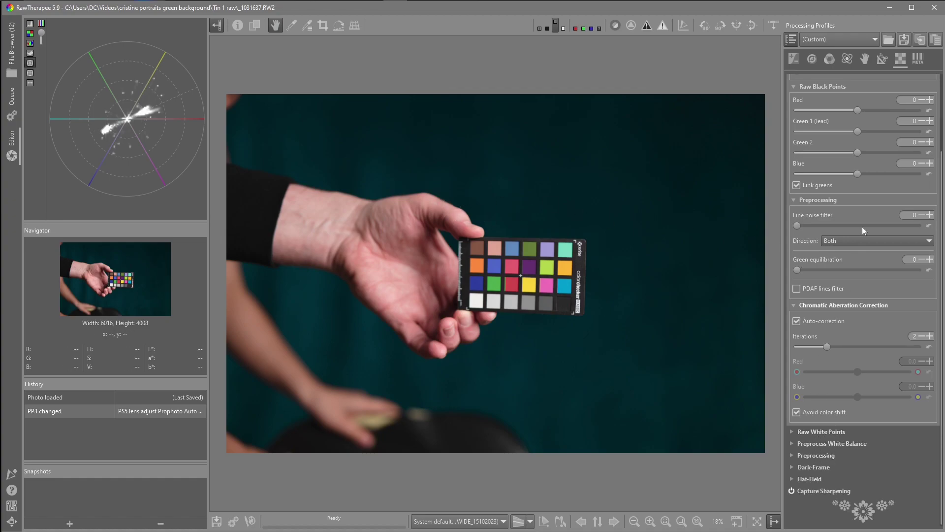
left_click(812, 59)
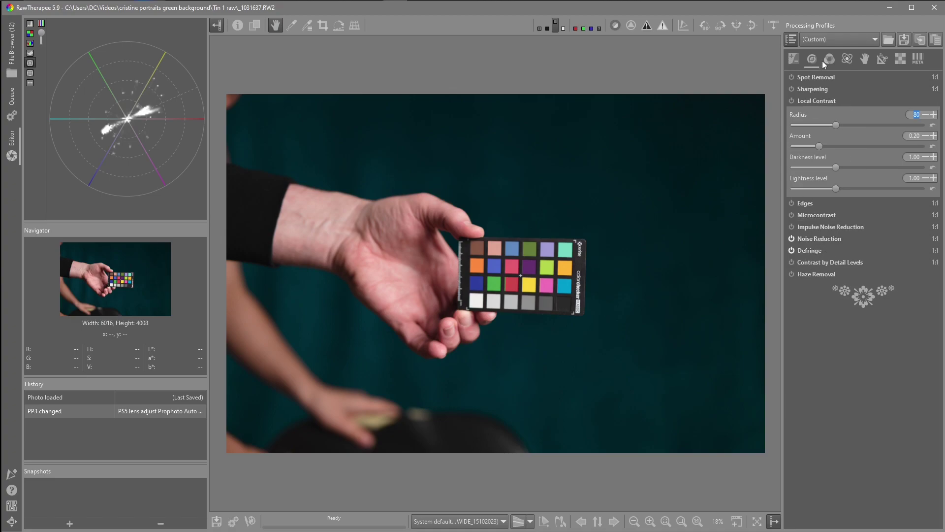
key("alt+e")
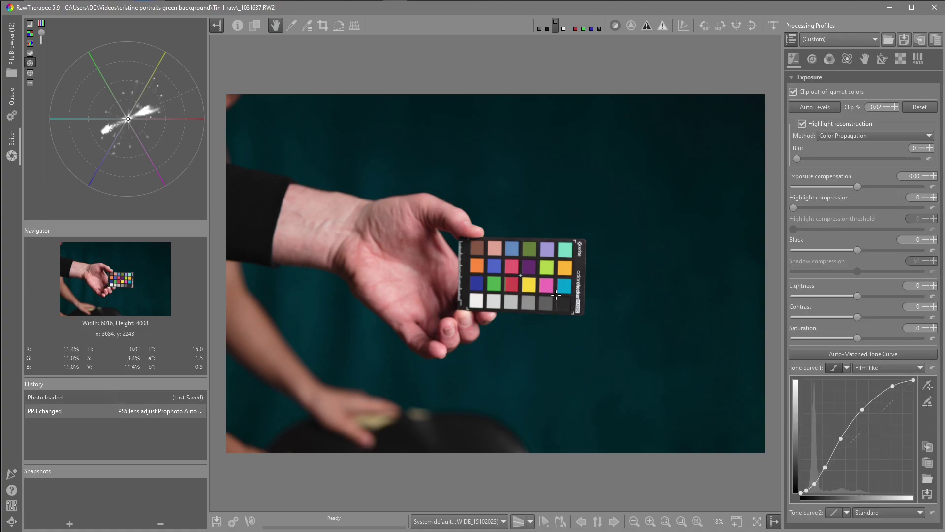
Set a custom input profile in Color Management, loading S5 Tin1 B.dcp with the file filter on Color profiles (*.icc) + DNG
left_click(828, 60)
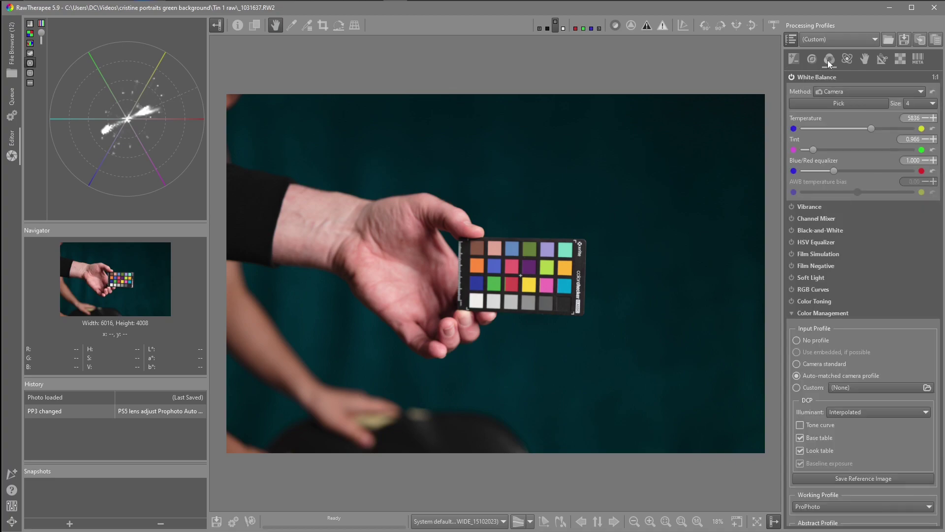
scroll(843, 270, "down", 5)
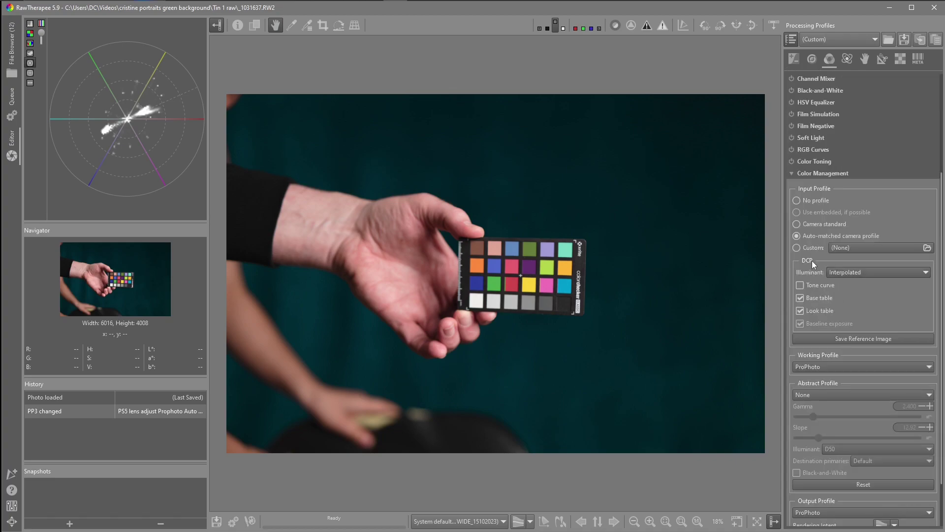
left_click(795, 248)
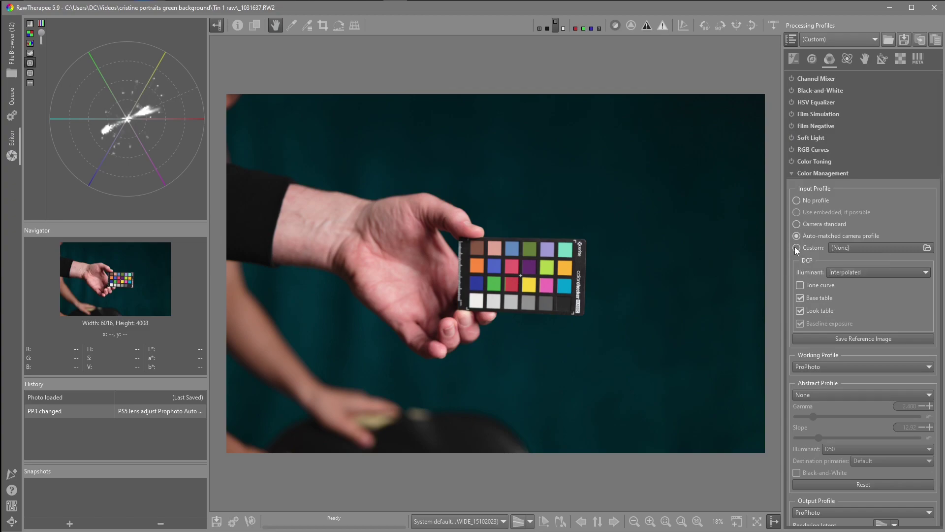
left_click(862, 249)
scroll(490, 302, "down", 10)
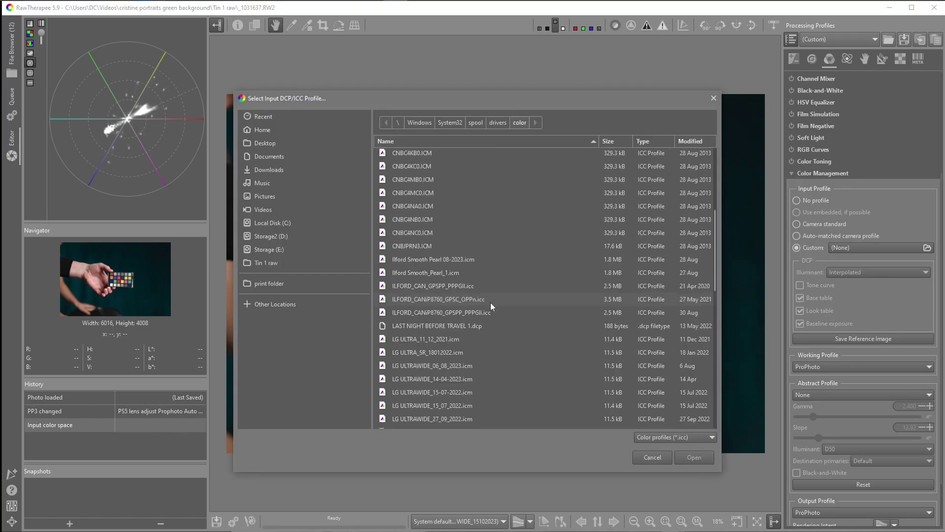
scroll(536, 302, "down", 6)
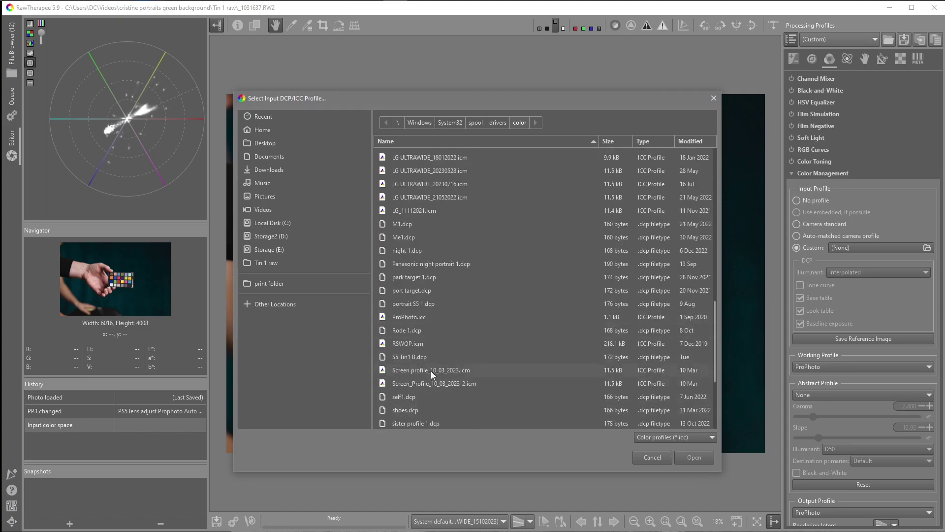
left_click(433, 358)
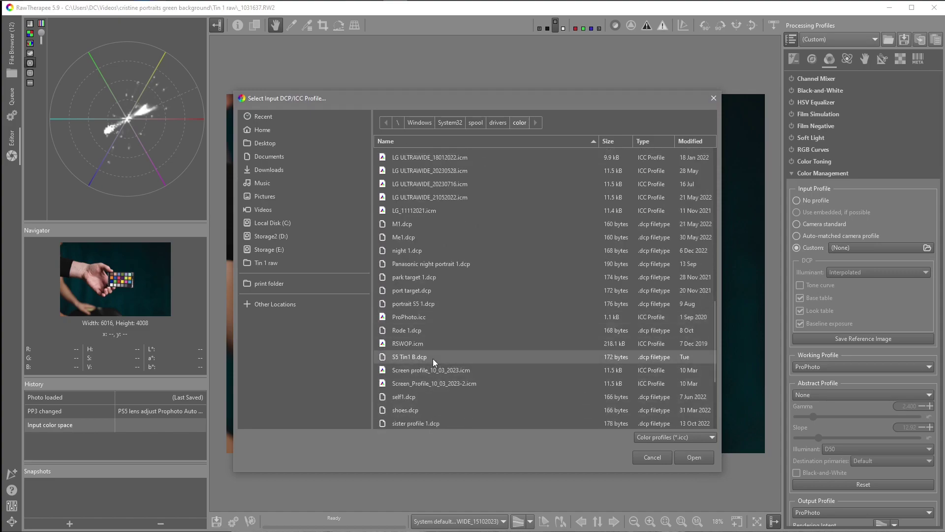
left_click(665, 436)
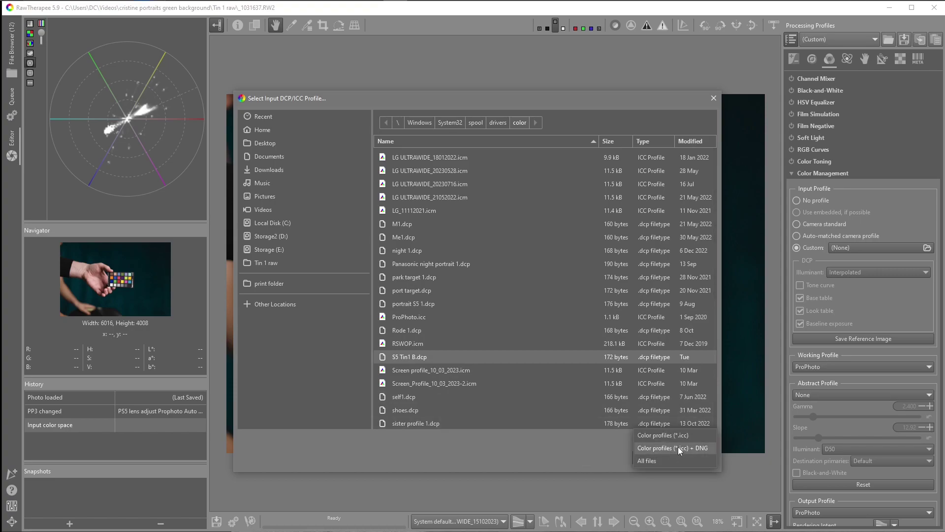
left_click(682, 448)
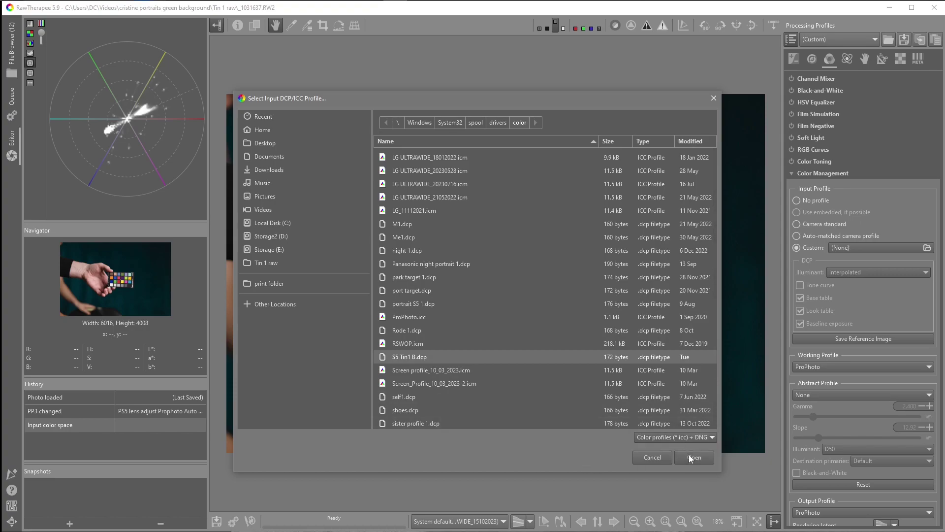
left_click(691, 457)
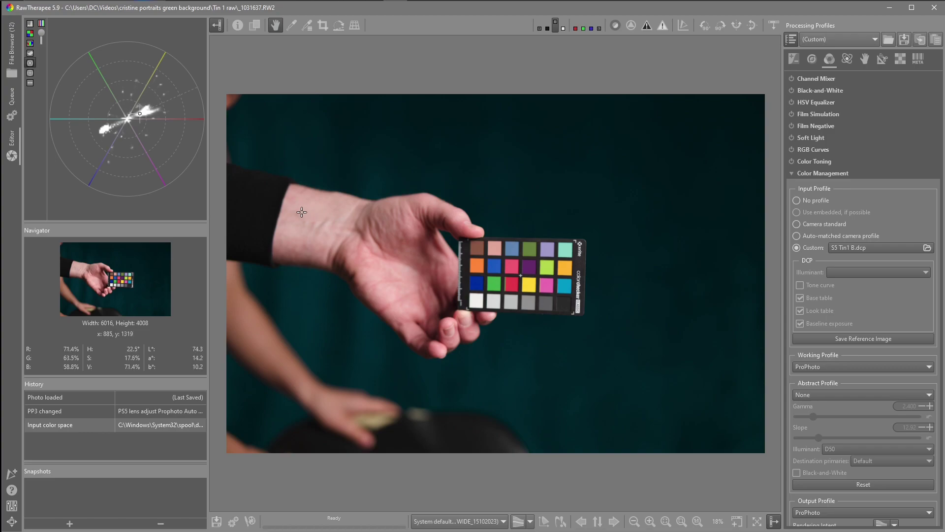
Compare the photo before and after the custom input profile by alternating between the two history states, ending on the custom profile
left_click(62, 415)
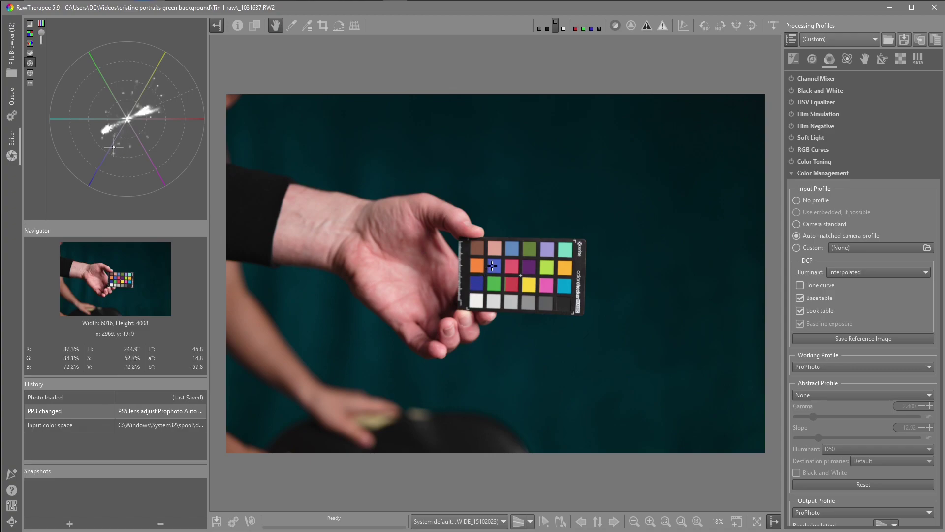
left_click(64, 426)
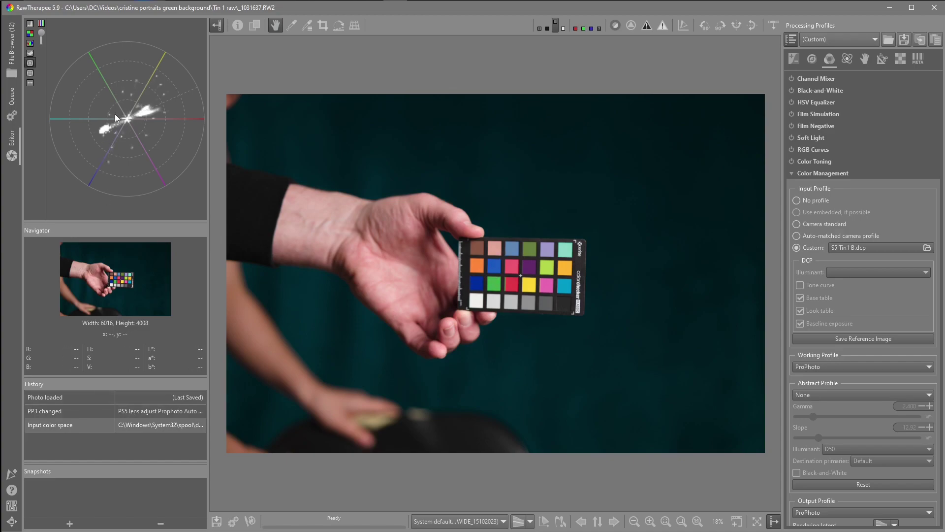
left_click(61, 411)
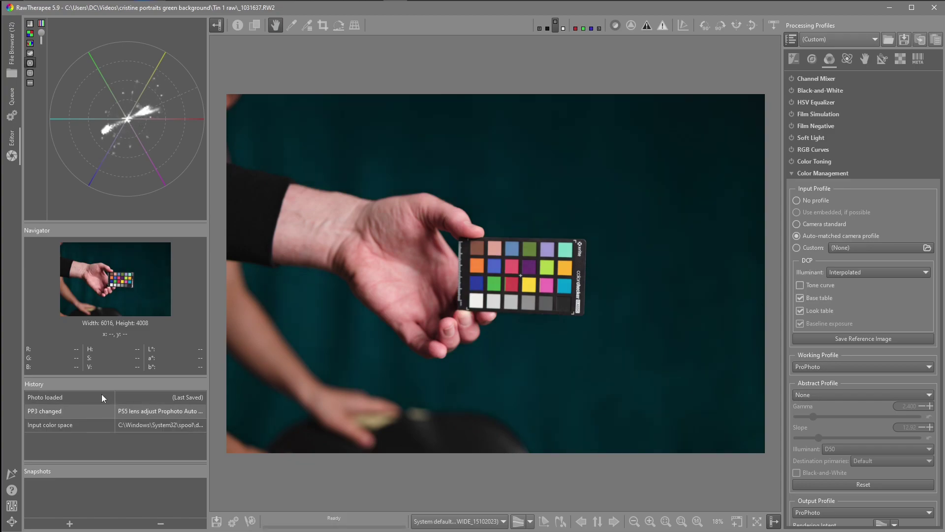
left_click(68, 427)
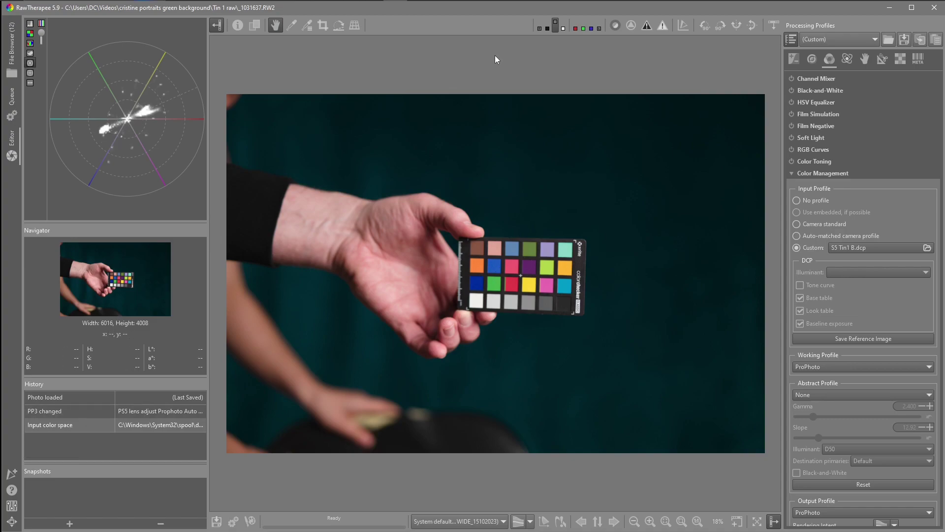
Pick the white balance from the light grey patch beside white on the color checker and compare it with the preceding history state
scroll(835, 121, "up", 5)
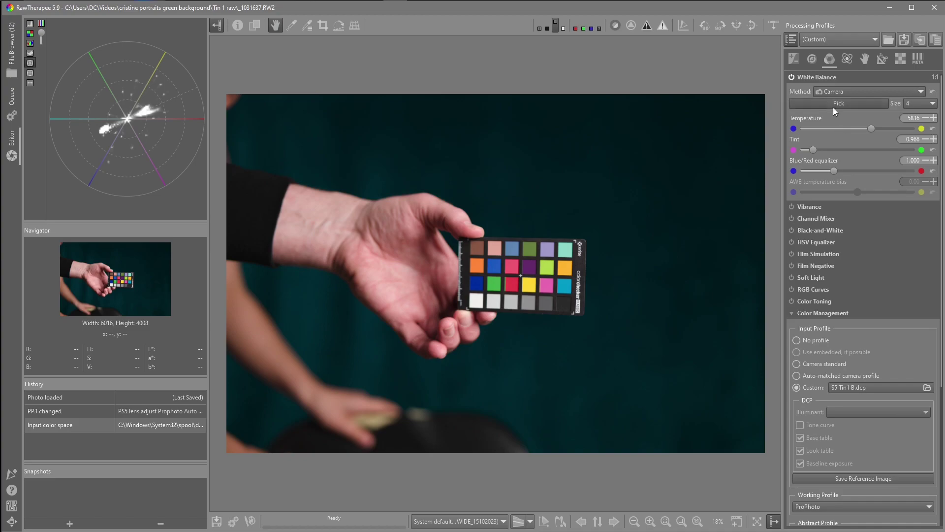
left_click(837, 104)
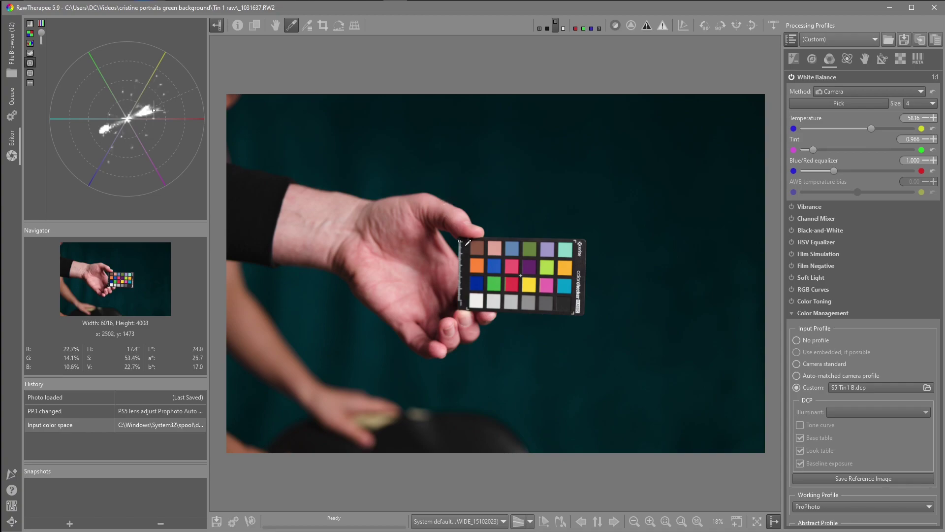
left_click(497, 298)
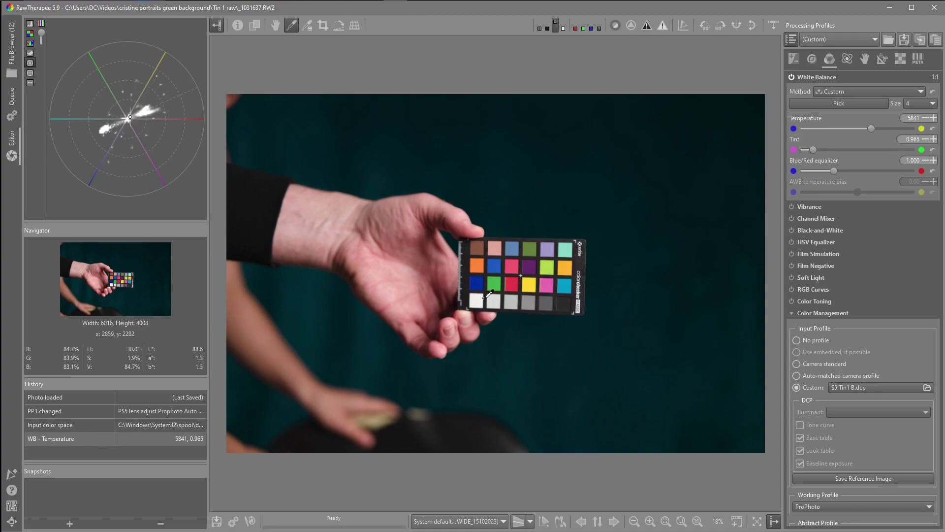
left_click(71, 430)
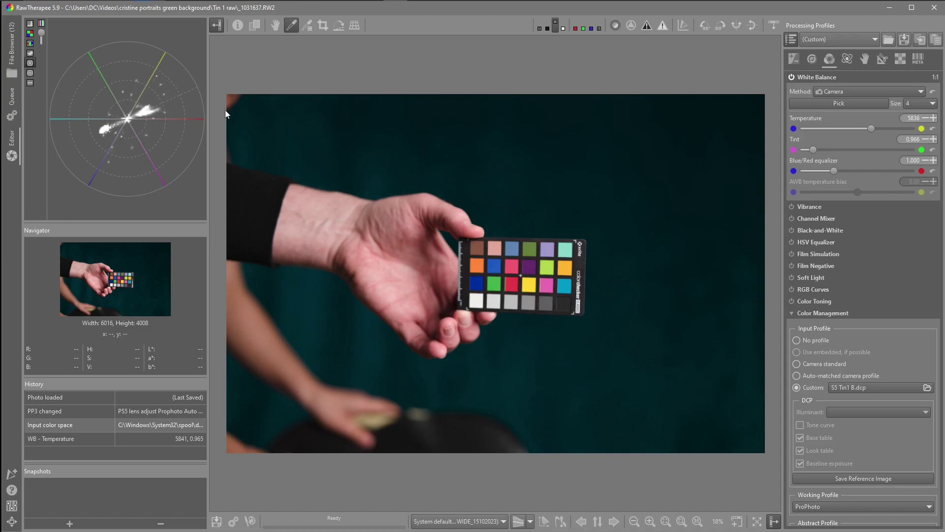
left_click(81, 440)
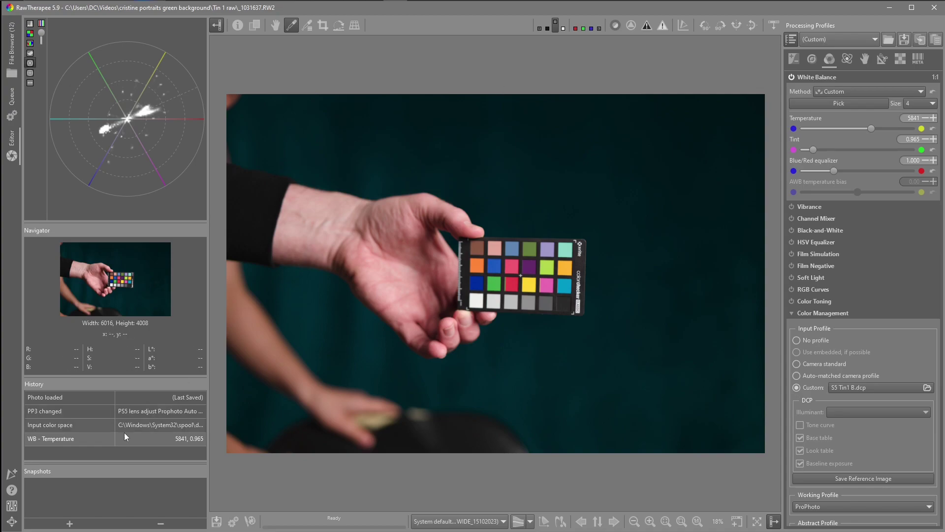
Go back to the originally loaded photo in the history and display its histogram
left_click(67, 397)
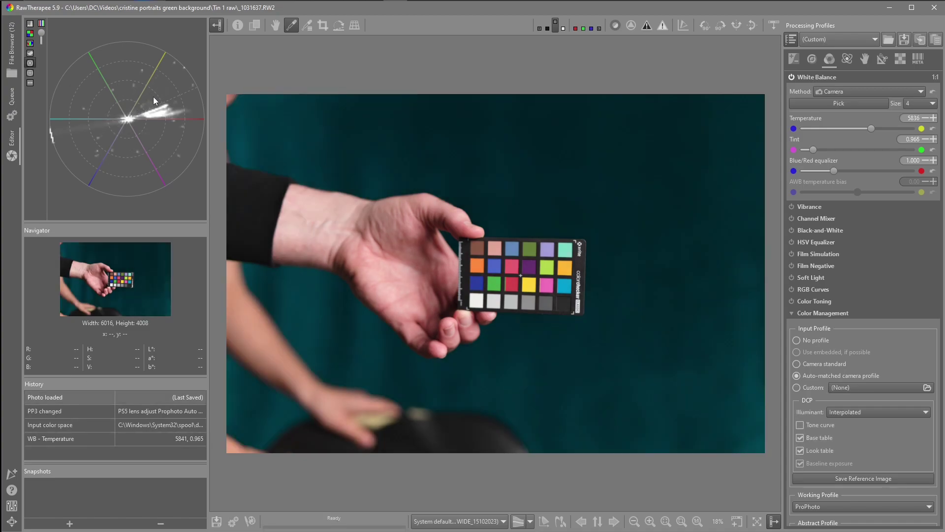
left_click(31, 22)
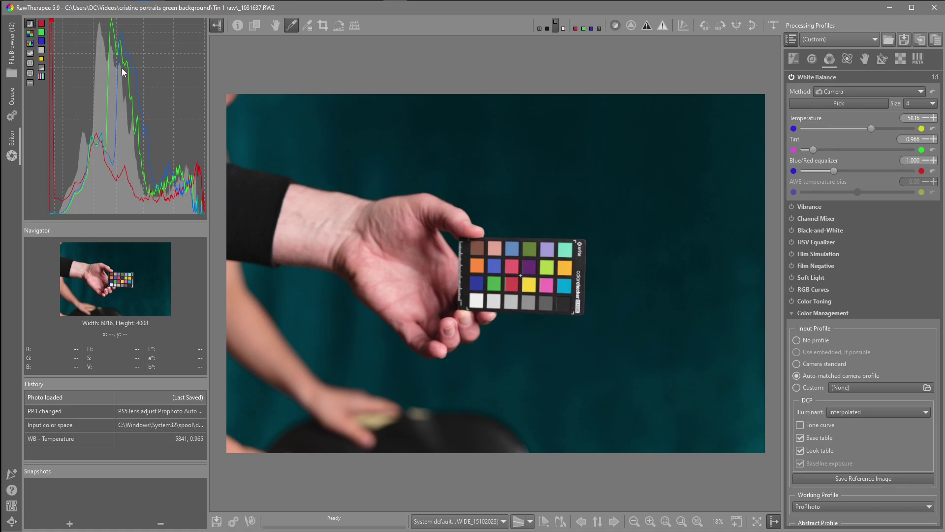
Return to the white balance temperature state in the history and display the vectorscope
left_click(66, 439)
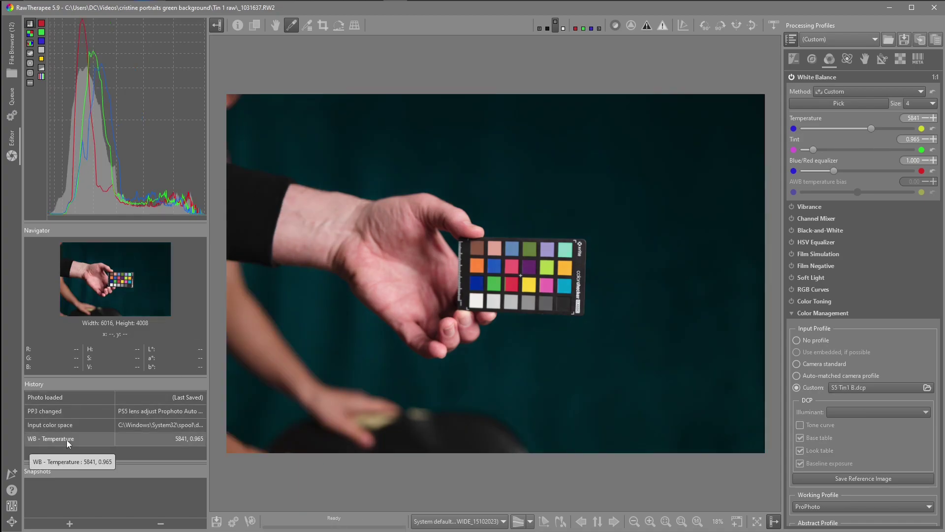
left_click(30, 64)
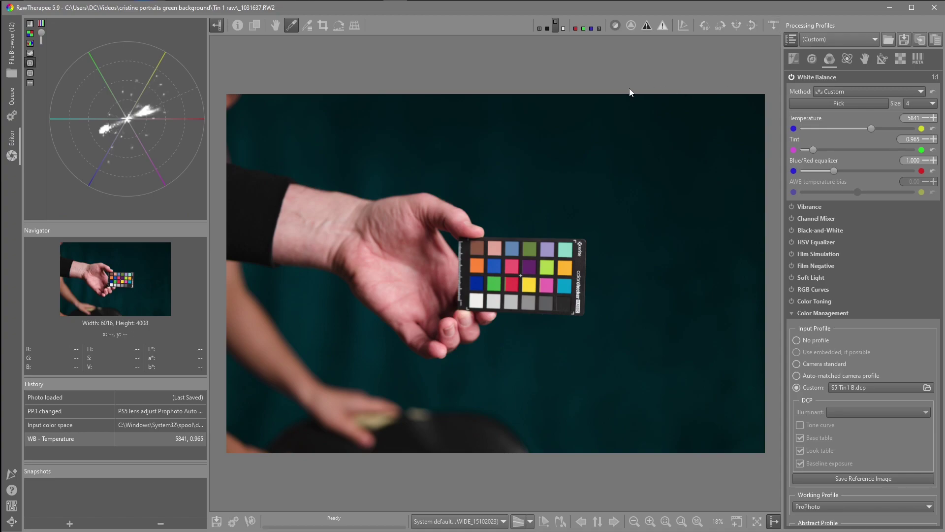
Enable Crop with the ratio unlocked and crop to a skin patch on the wrist, about 513 by 469 px
left_click(881, 60)
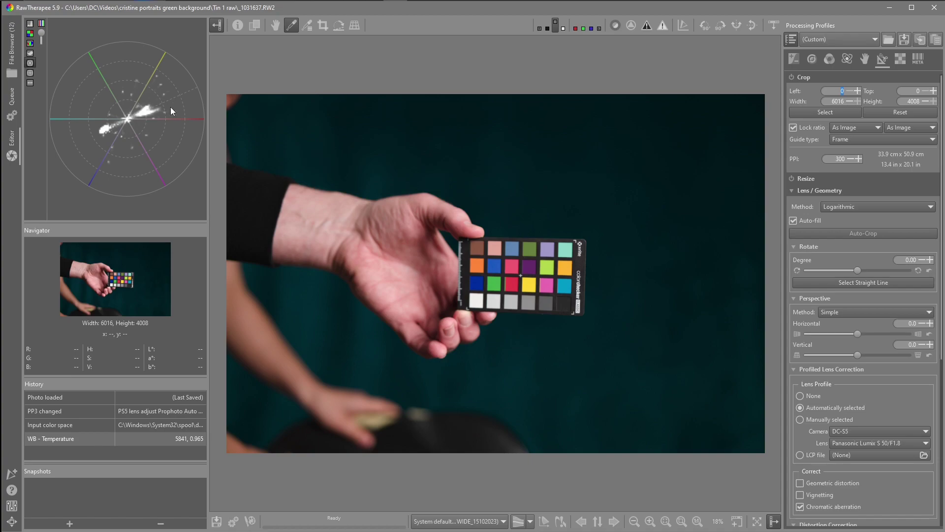
left_click(793, 128)
left_click(792, 77)
left_click(810, 113)
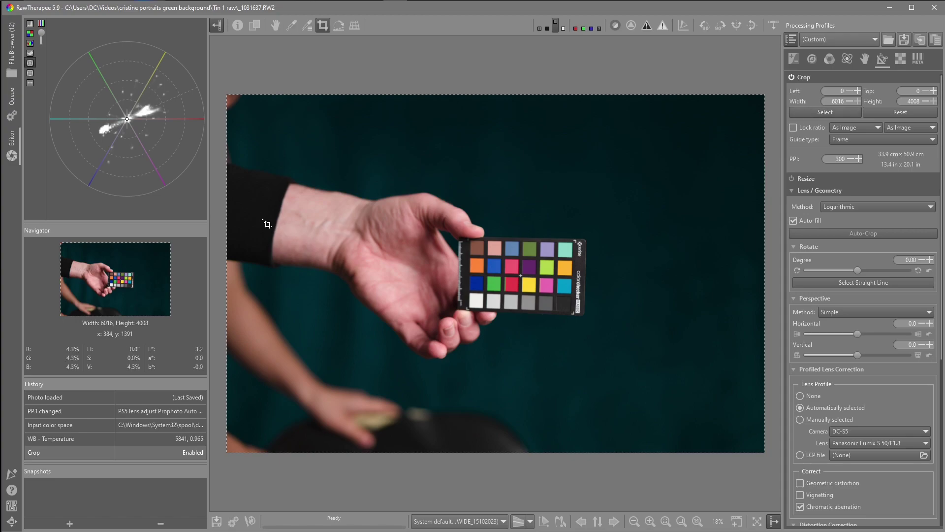
left_click_drag(290, 202, 347, 243)
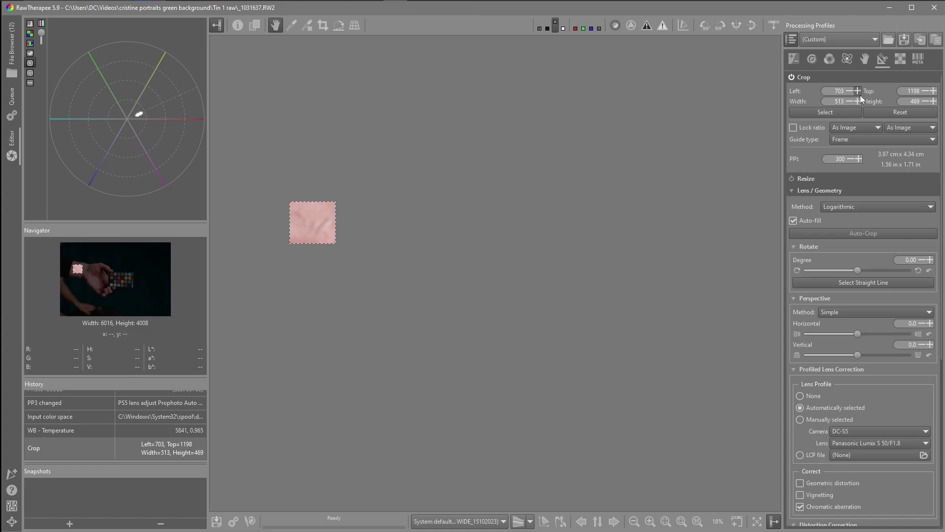
Enable RGB Curves and set the blue channel to a Standard curve
left_click(830, 59)
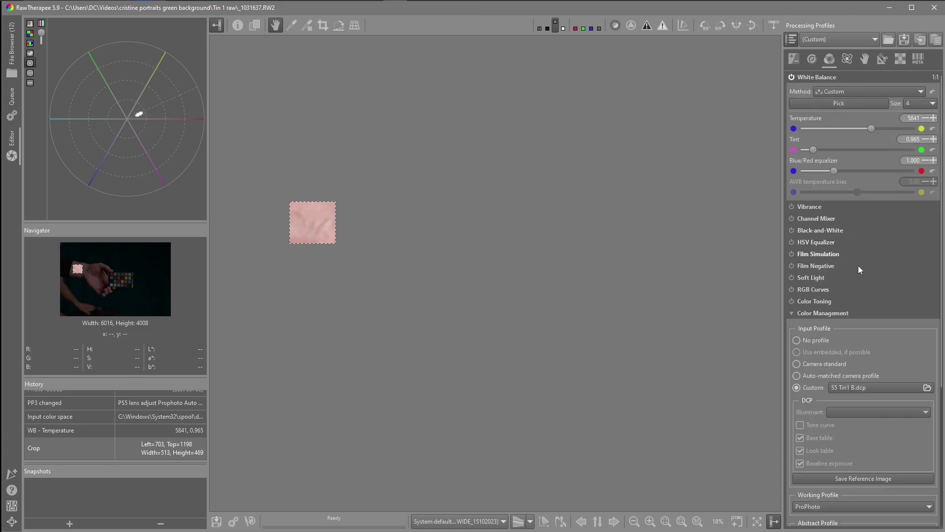
left_click(819, 293)
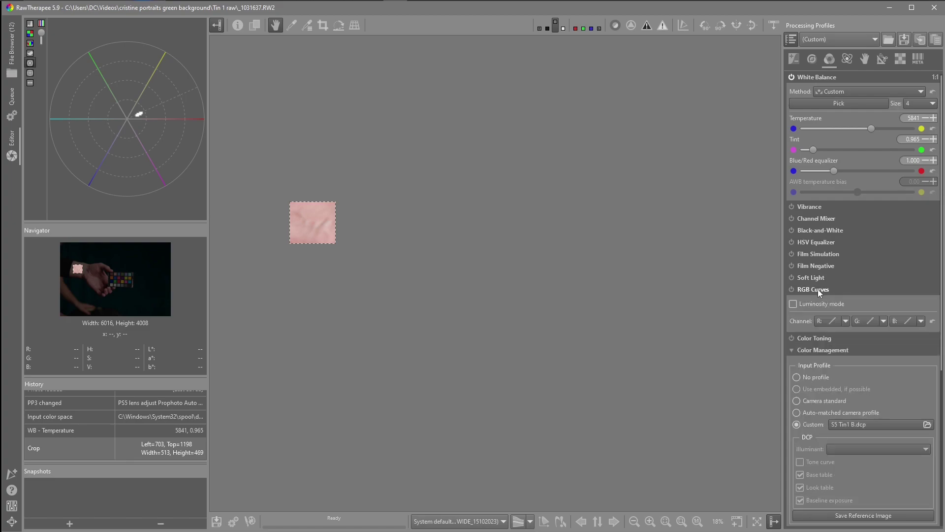
left_click(791, 290)
left_click(919, 322)
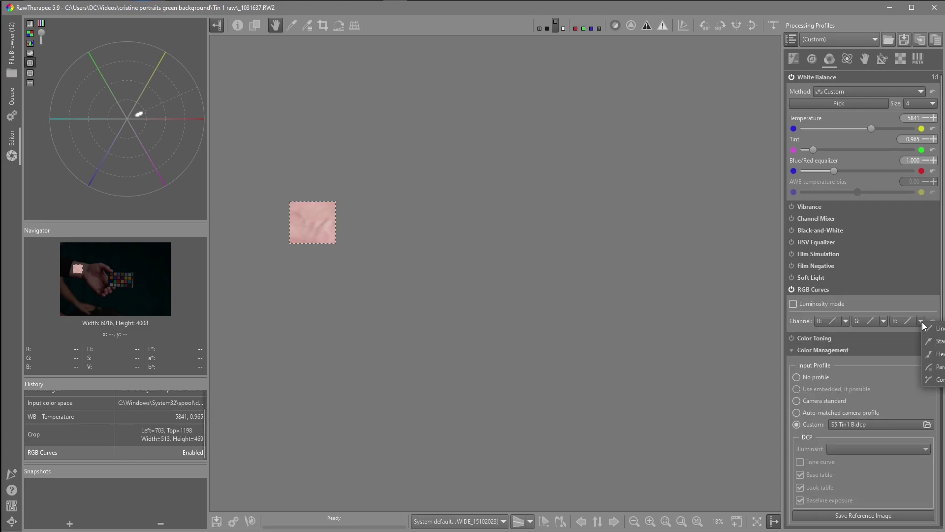
left_click(931, 342)
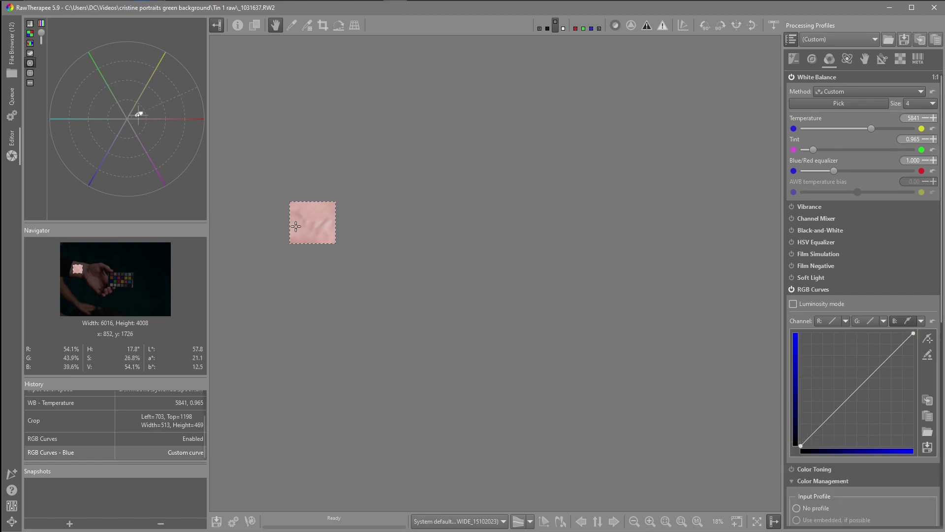
Lower the upper end point of the blue curve slightly and compare the skin patch on an enlarged vectorscope with RGB Curves off and on
left_click_drag(208, 212, 246, 212)
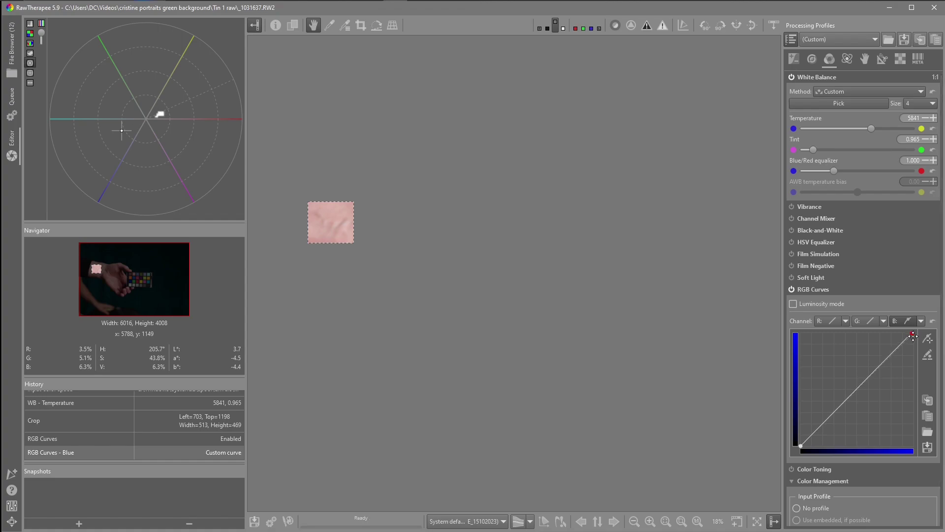
left_click_drag(913, 337, 915, 337)
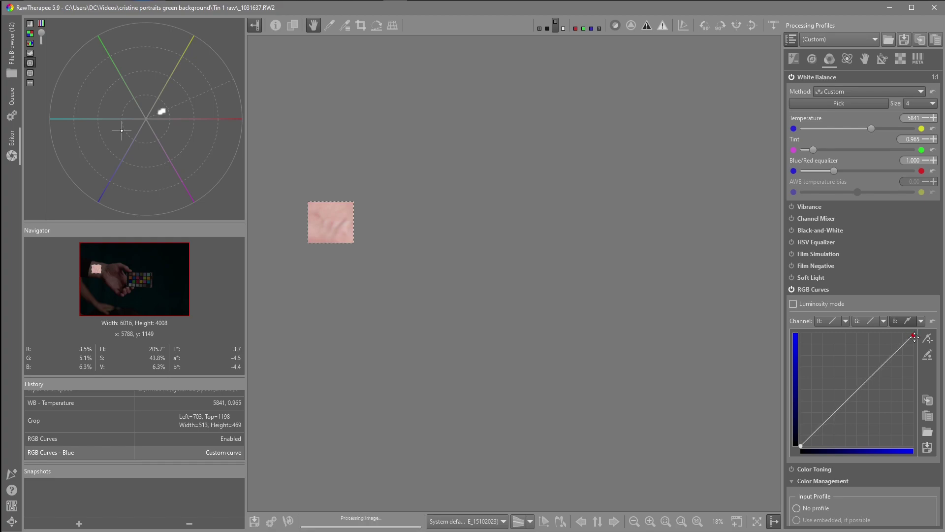
left_click(791, 289)
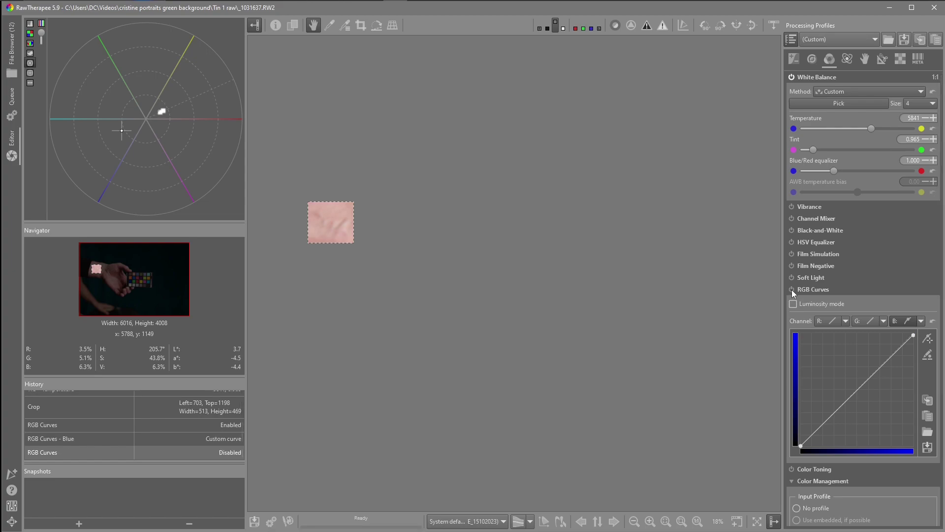
left_click(792, 289)
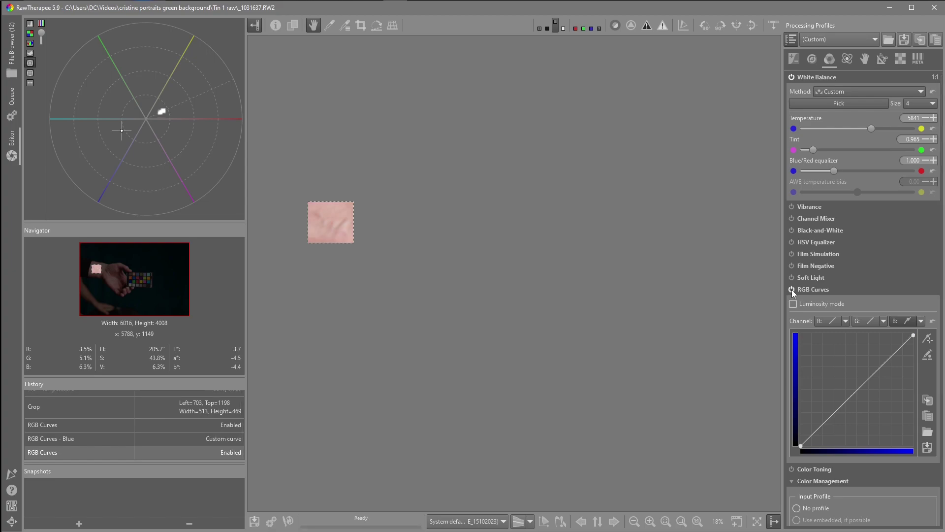
left_click(913, 355)
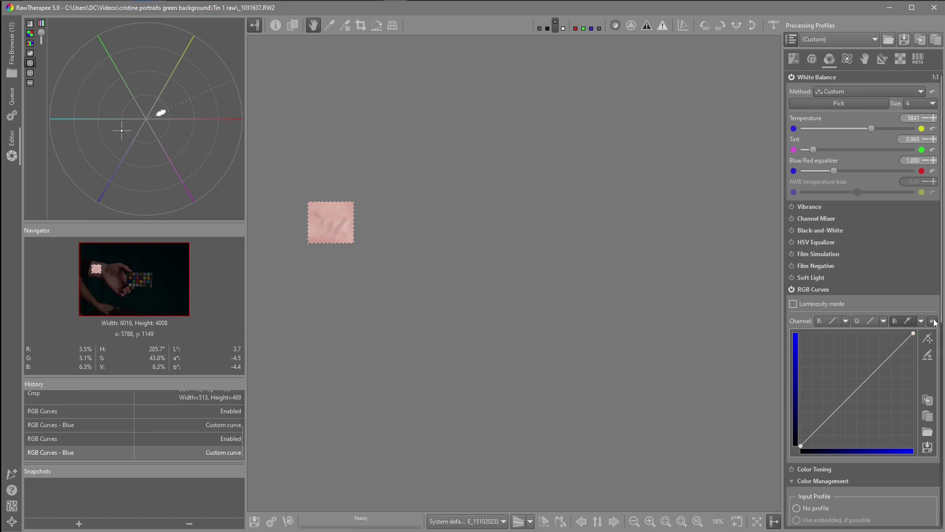
left_click(914, 335)
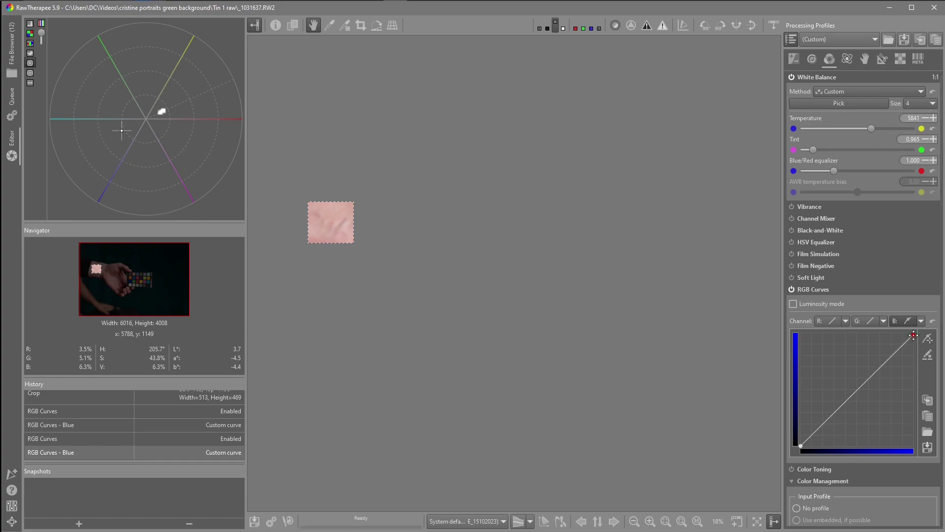
left_click(793, 289)
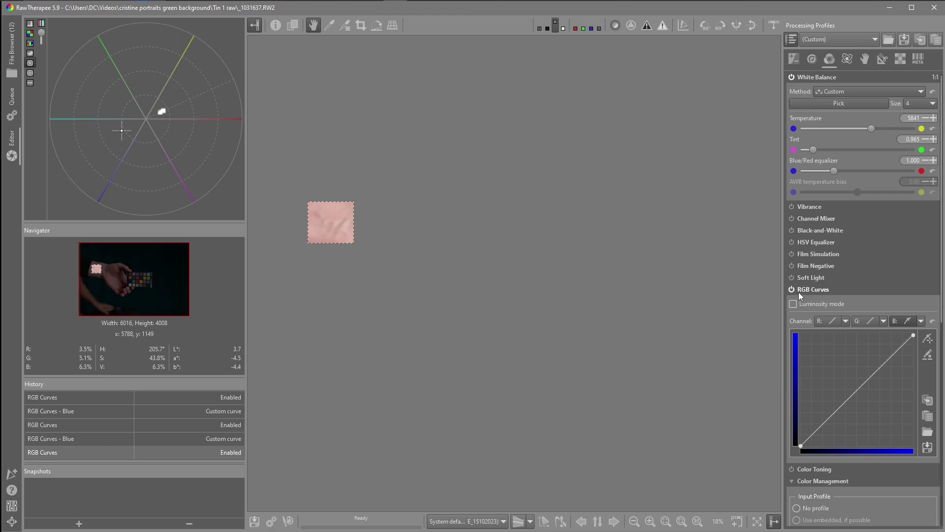
Disable the crop and compare the full photo with RGB Curves on and off, leaving RGB Curves disabled
left_click(882, 59)
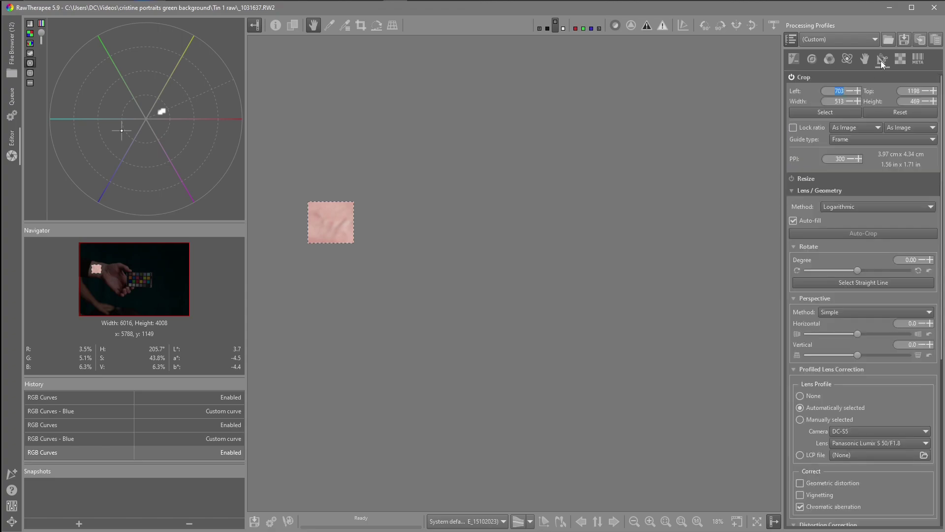
left_click(791, 77)
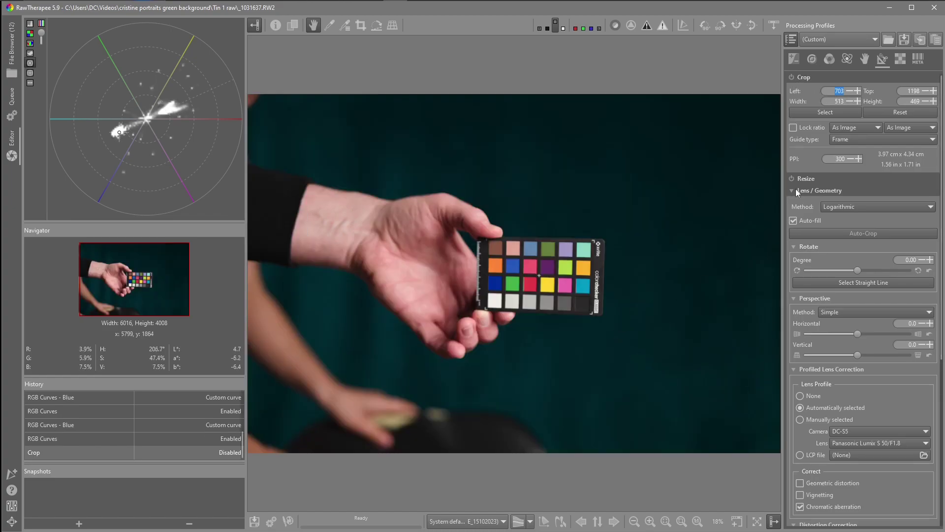
left_click(830, 58)
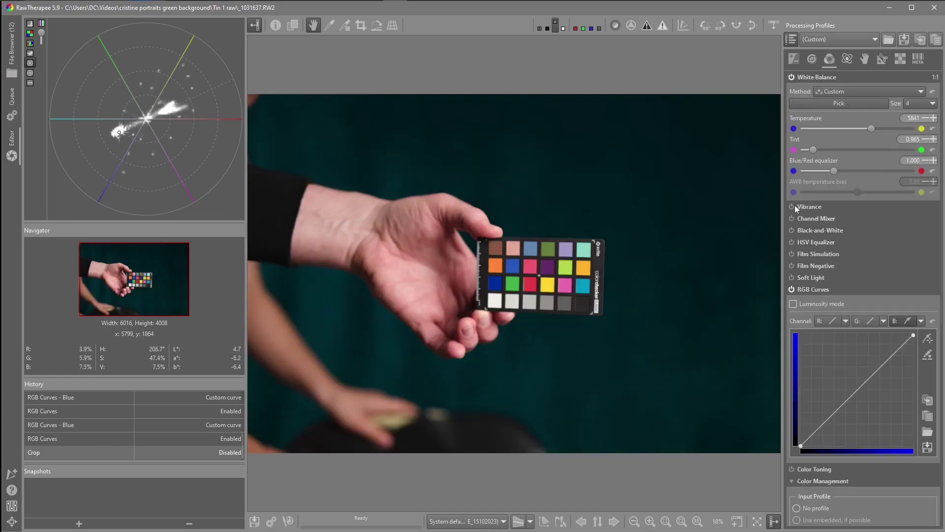
left_click(791, 289)
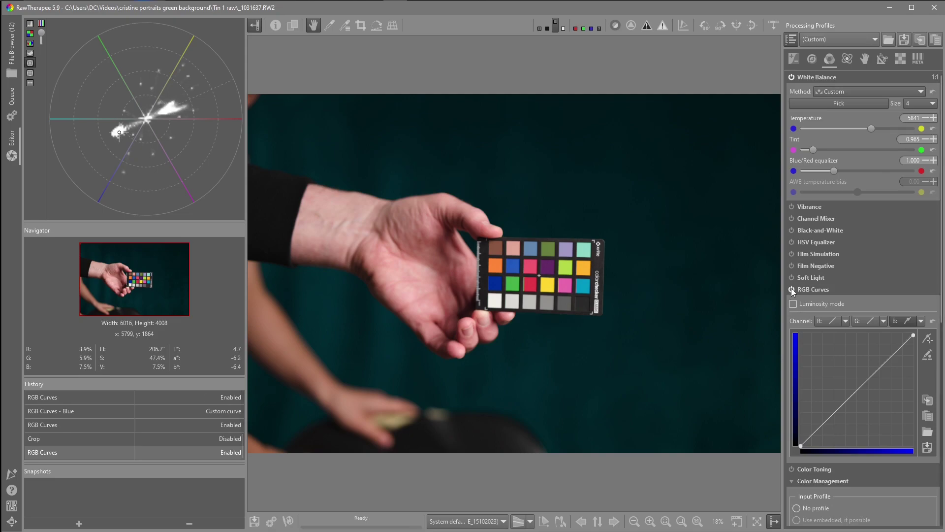
left_click(791, 289)
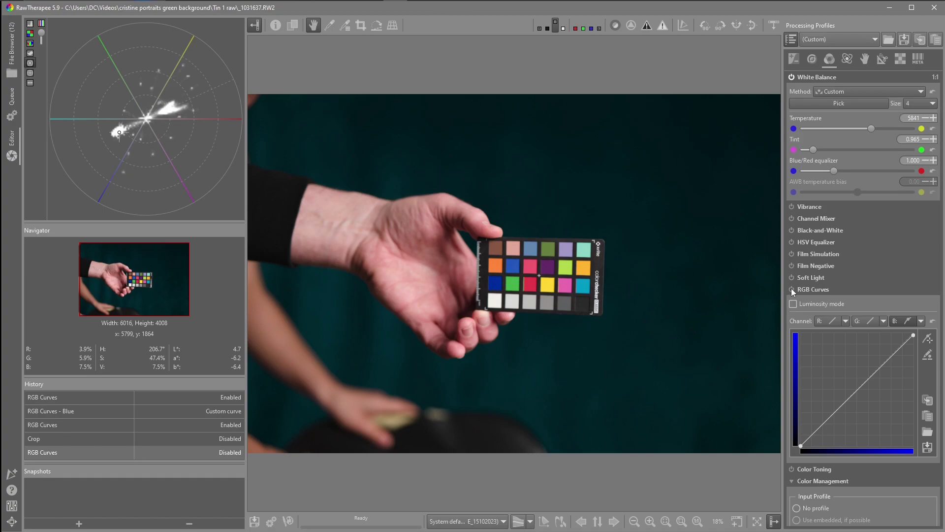
Show the filmstrip and copy the processing profile of the color checker photo
left_click(772, 26)
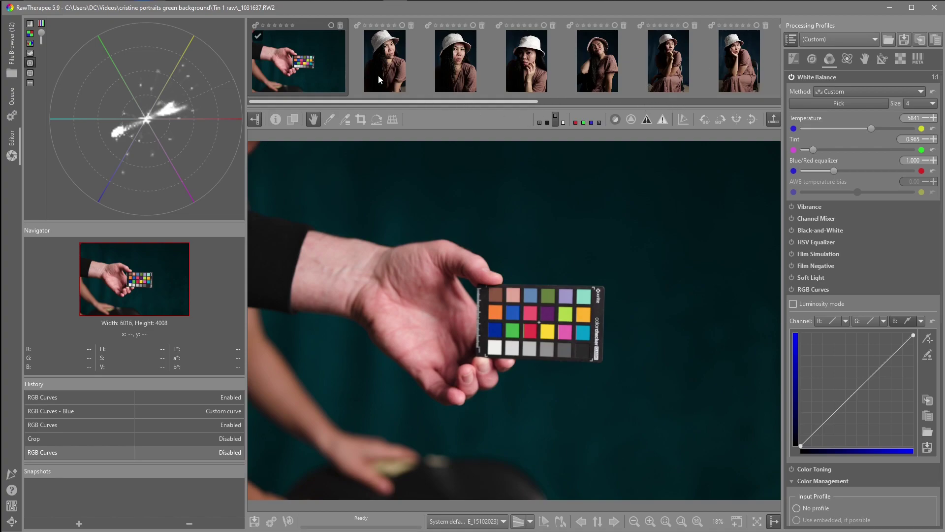
right_click(317, 61)
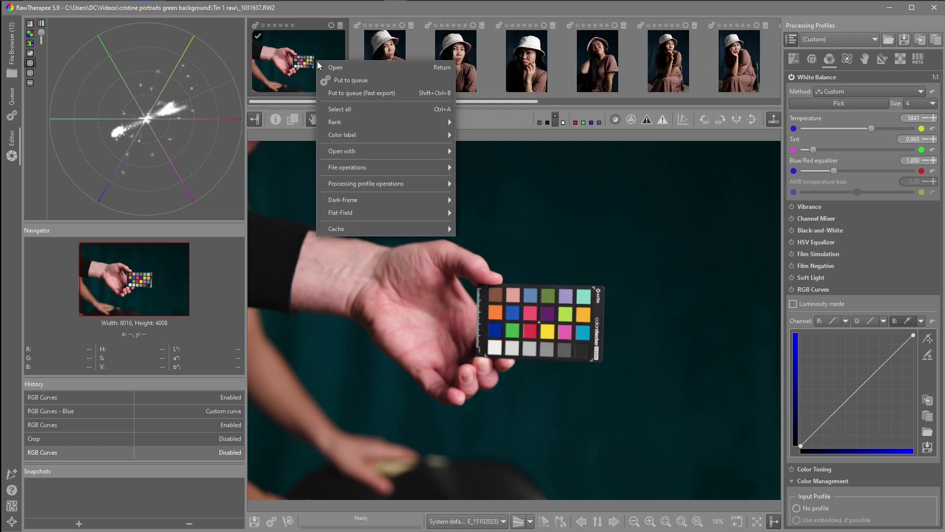
mouse_move(376, 186)
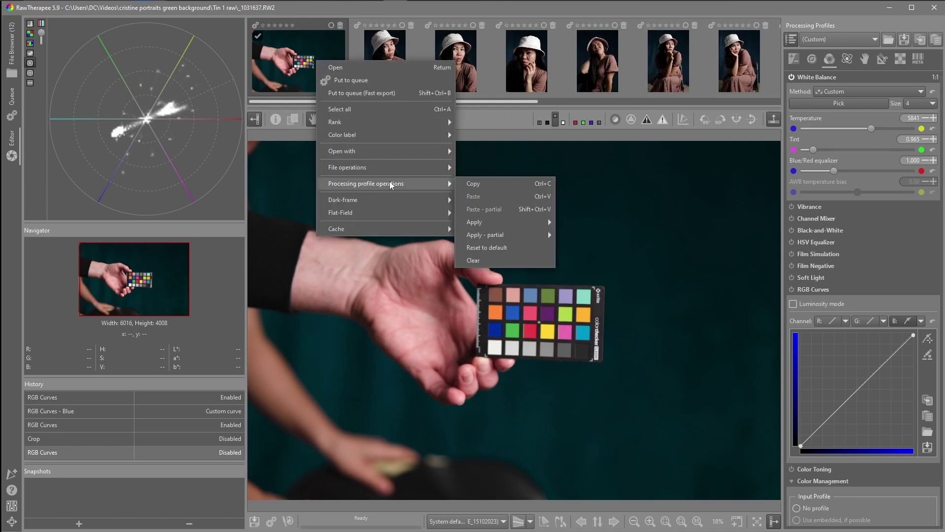
left_click(483, 185)
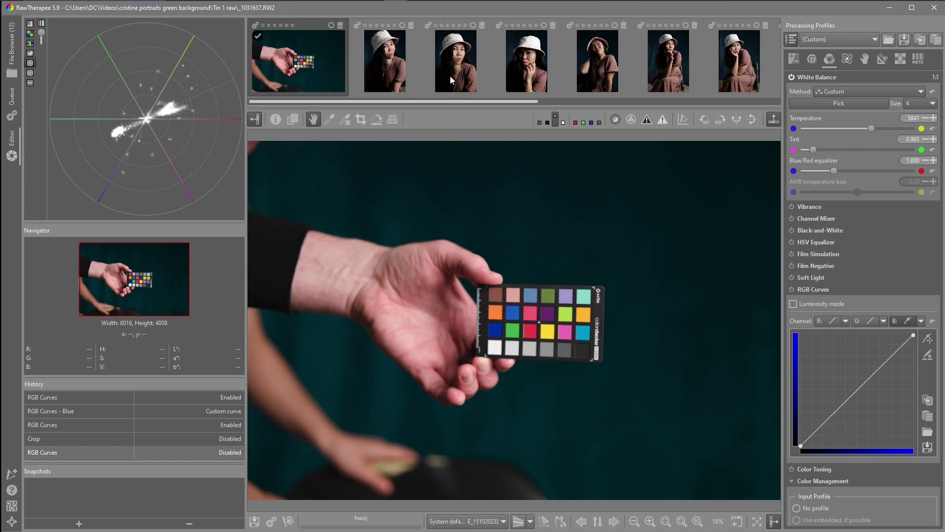
Open the seated portrait _1031860.RW2, paste the copied processing profile onto it, and hide the filmstrip
scroll(449, 77, "down", 5)
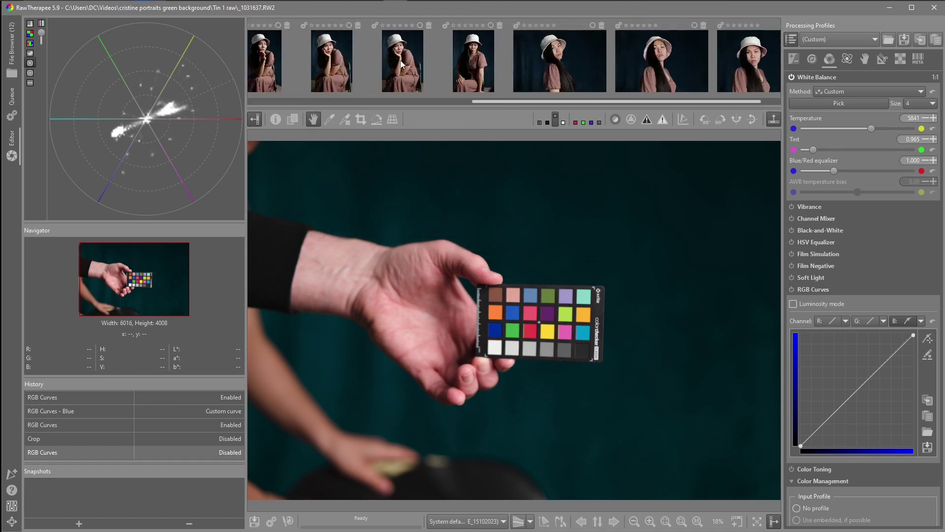
left_click(402, 63)
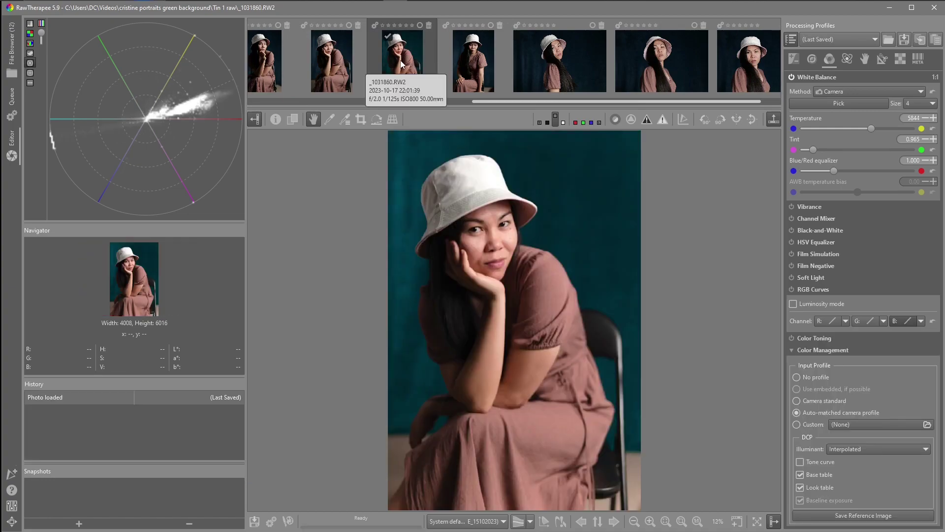
right_click(401, 61)
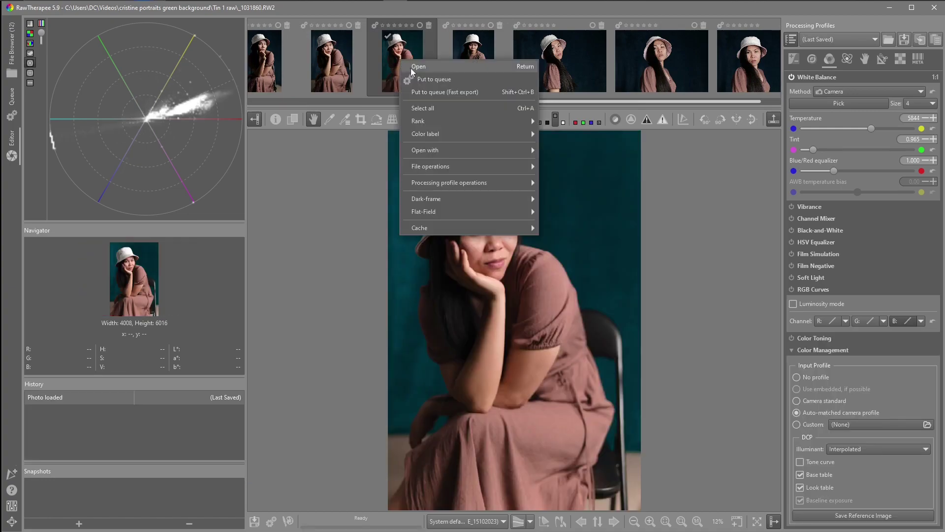
mouse_move(453, 181)
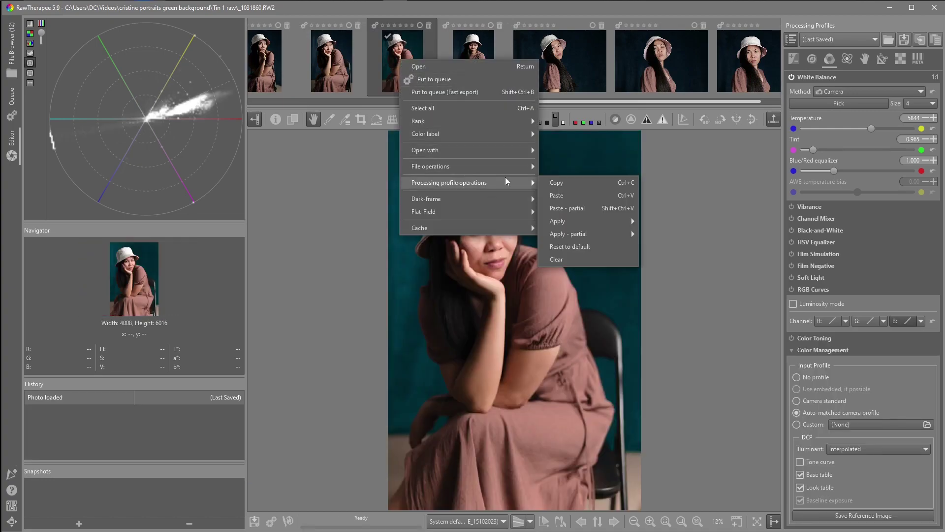
left_click(567, 196)
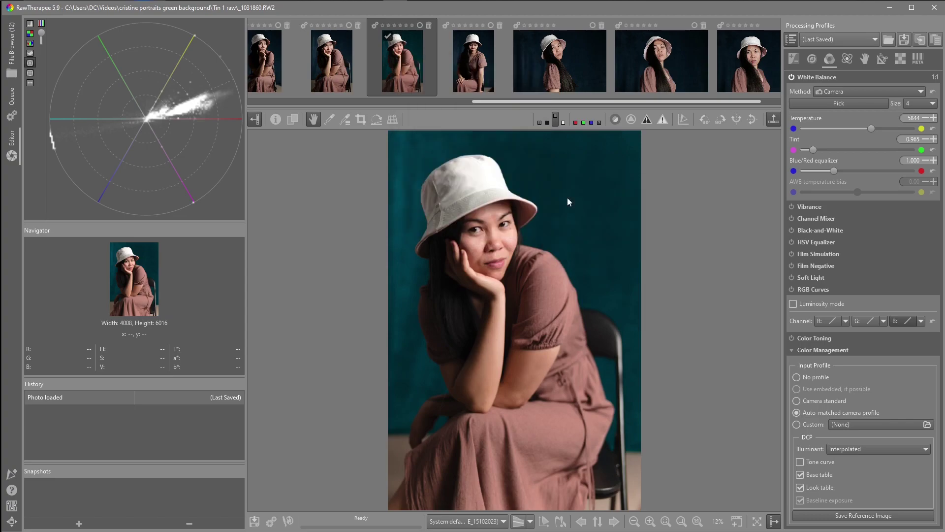
left_click(773, 120)
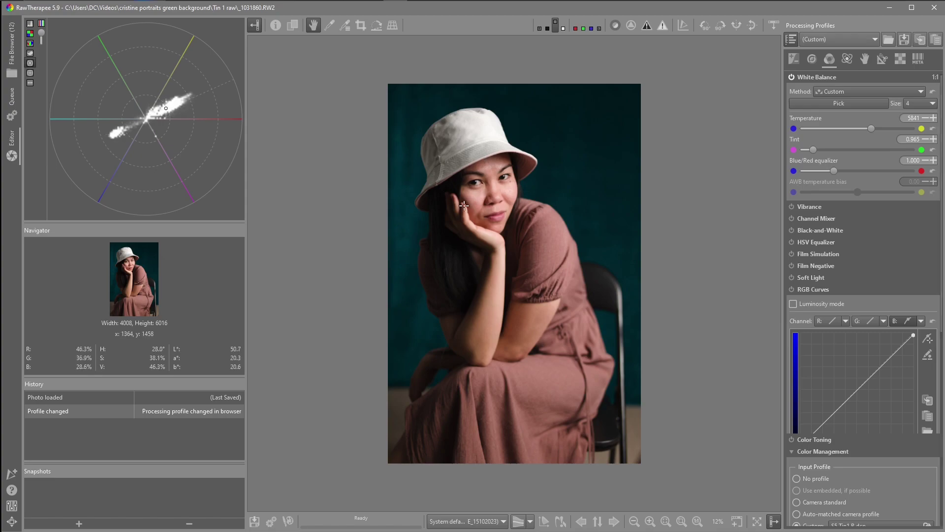
Compare the portrait before and after the pasted profile using the history, ending on the originally loaded state
left_click(37, 400)
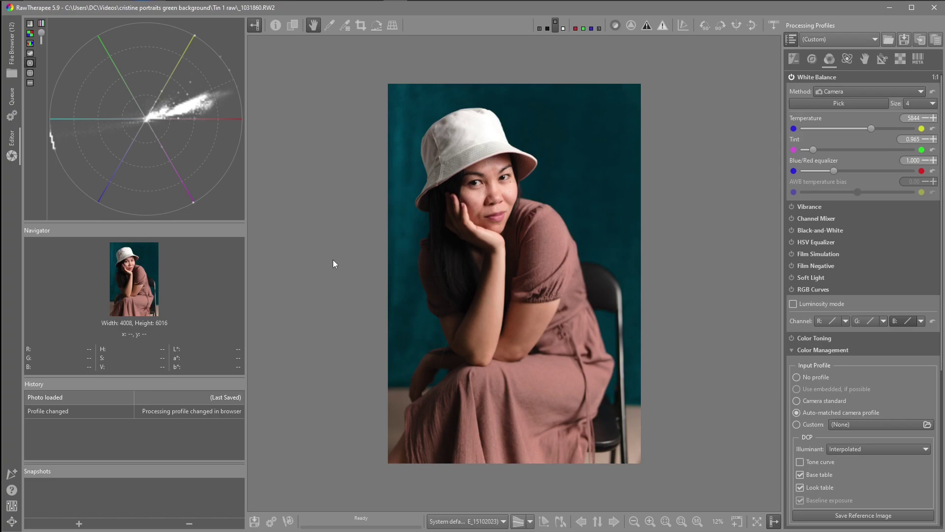
left_click(64, 411)
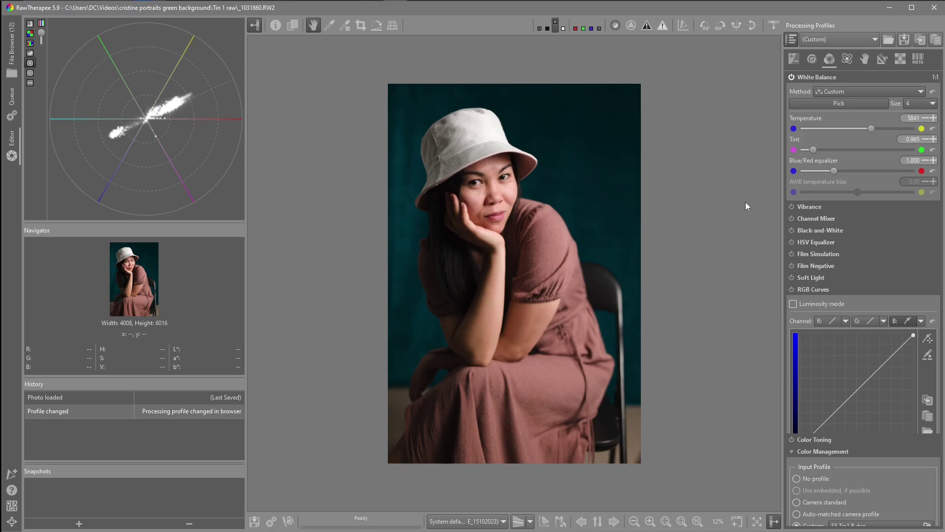
left_click(61, 397)
Set the portrait's output profile to ProPhoto in Color Management
scroll(866, 275, "down", 6)
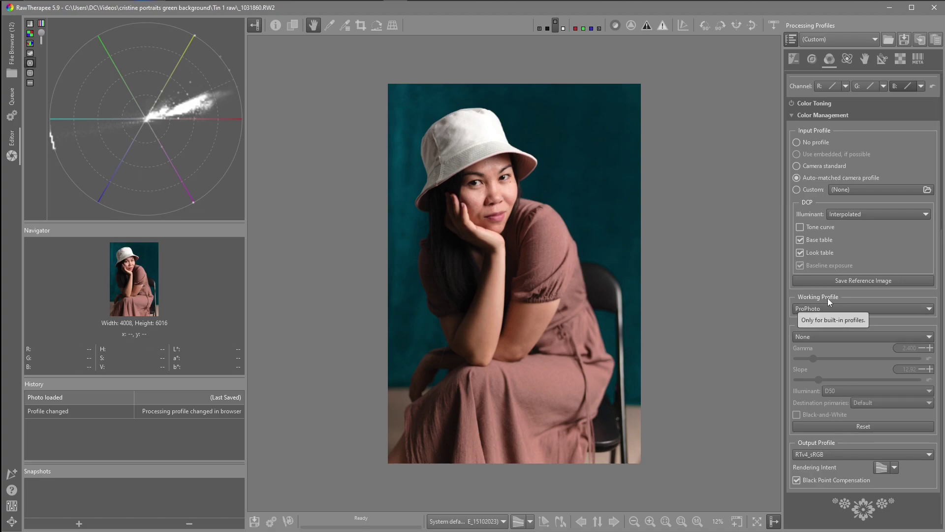
left_click(835, 453)
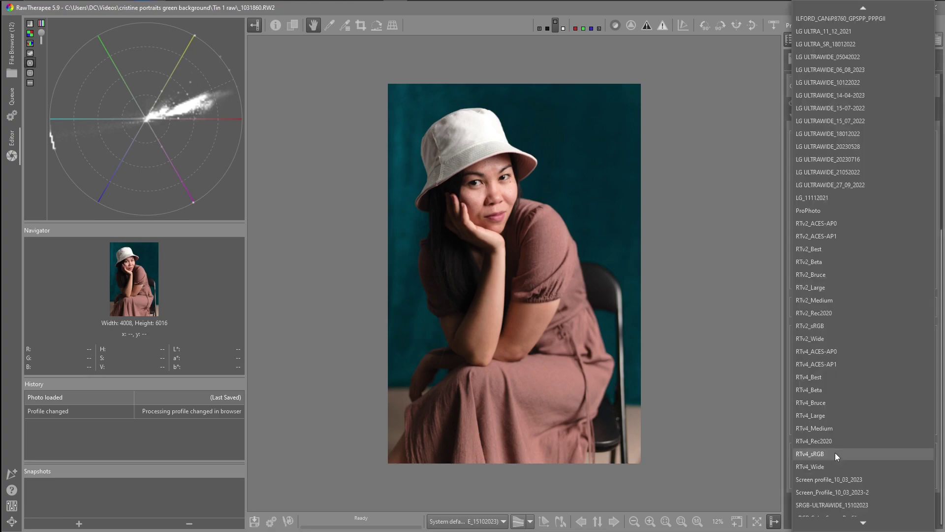
left_click(816, 211)
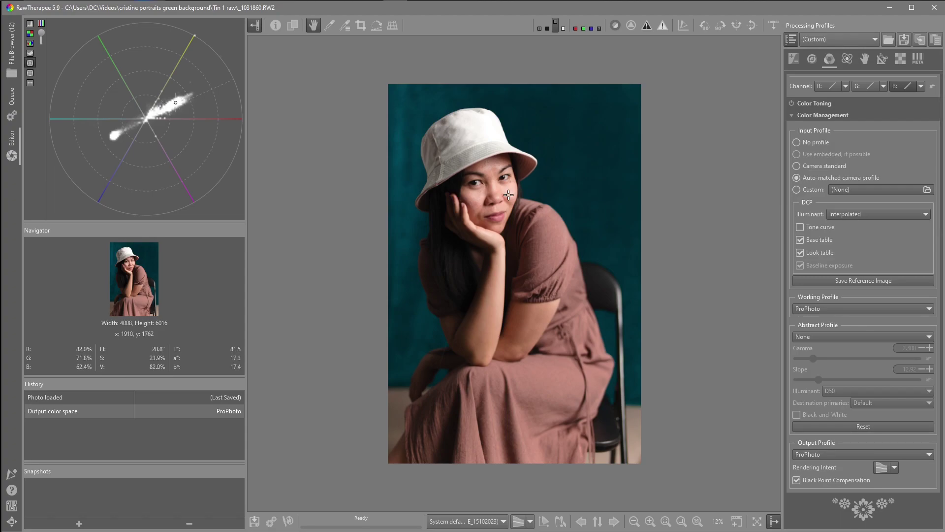
Set the working profile to sRGB and compare it with the ProPhoto working profile through the history, ending on sRGB
left_click(828, 308)
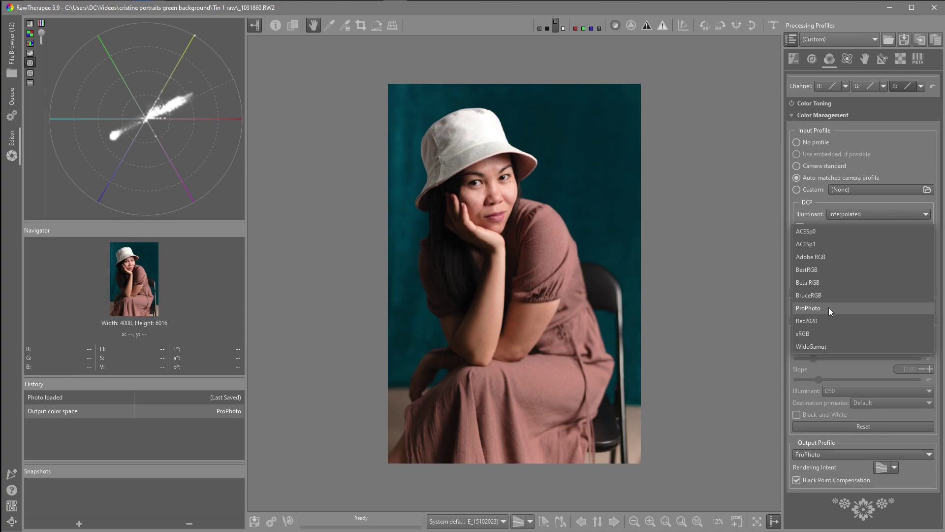
left_click(814, 333)
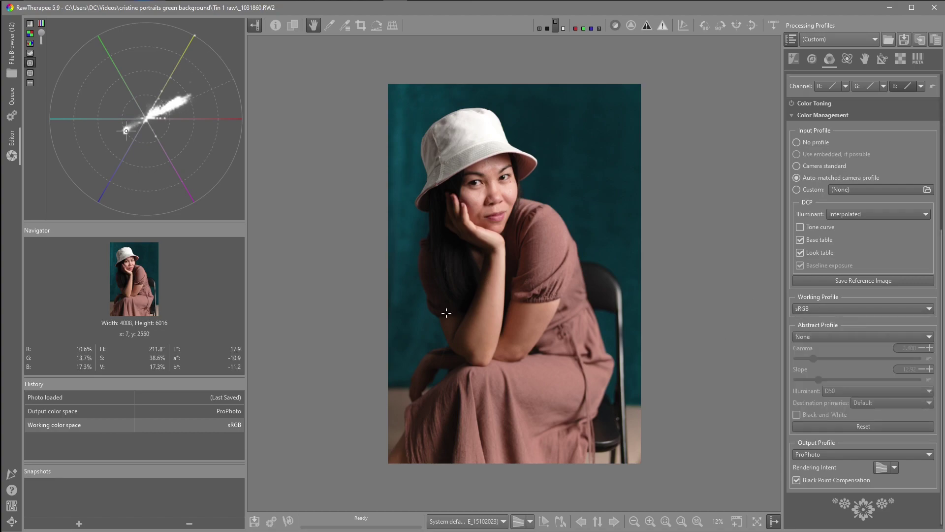
left_click(45, 411)
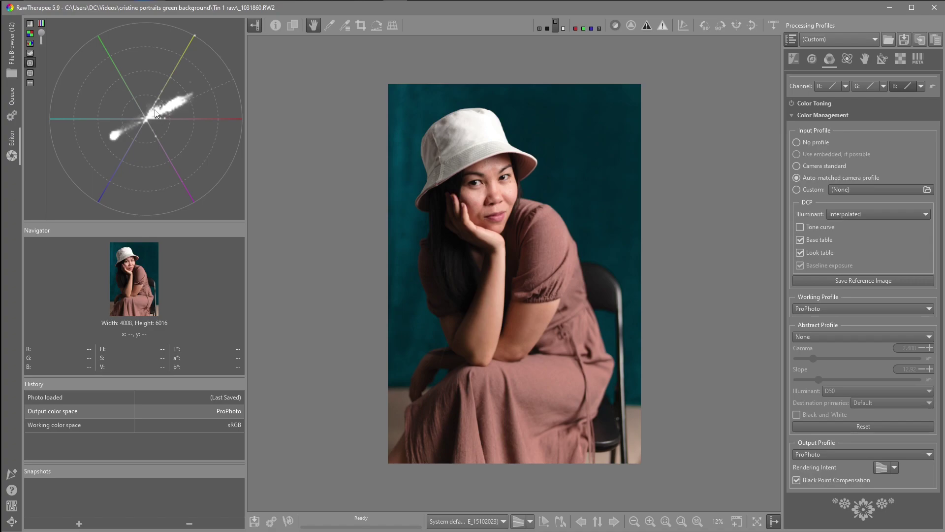
left_click(57, 426)
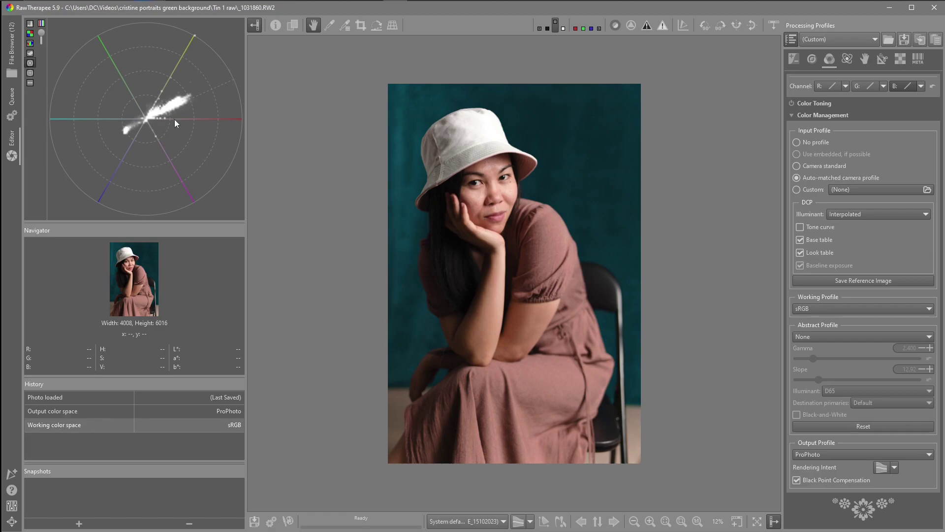
left_click(63, 411)
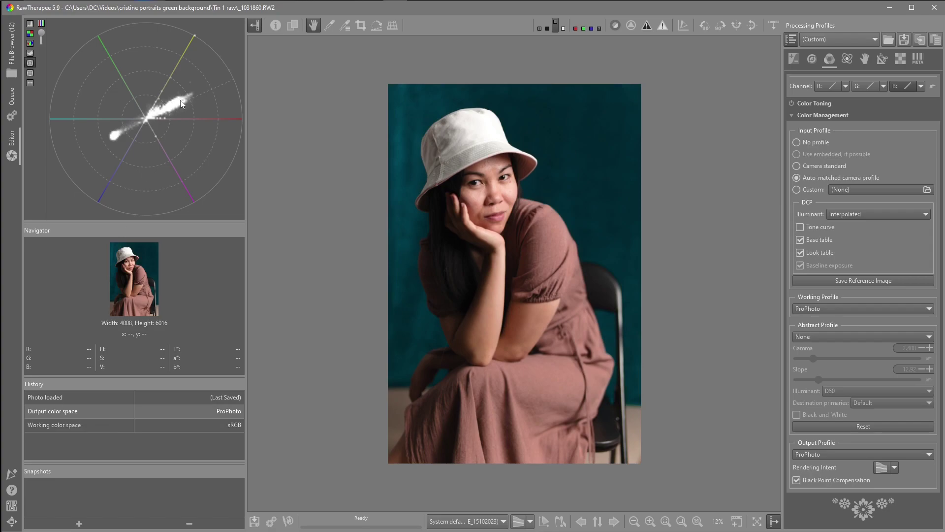
left_click(63, 424)
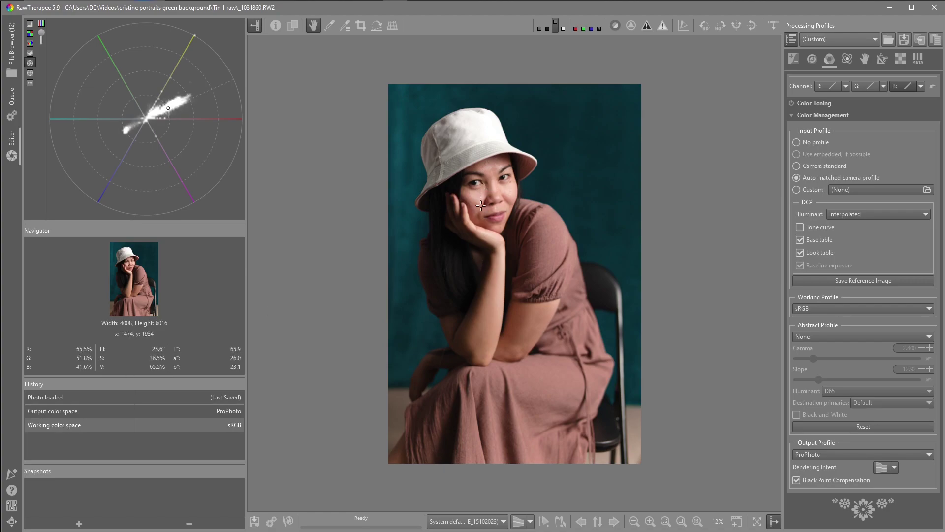
left_click(76, 410)
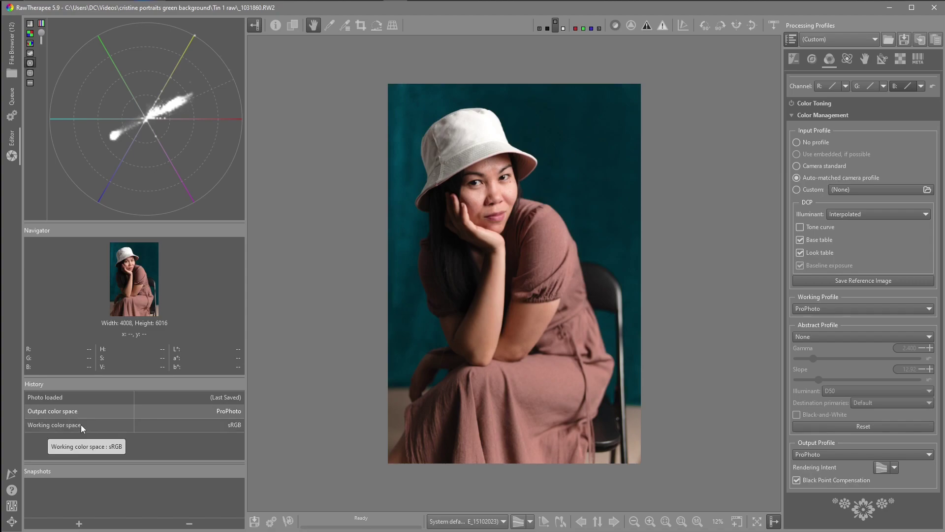
left_click(81, 423)
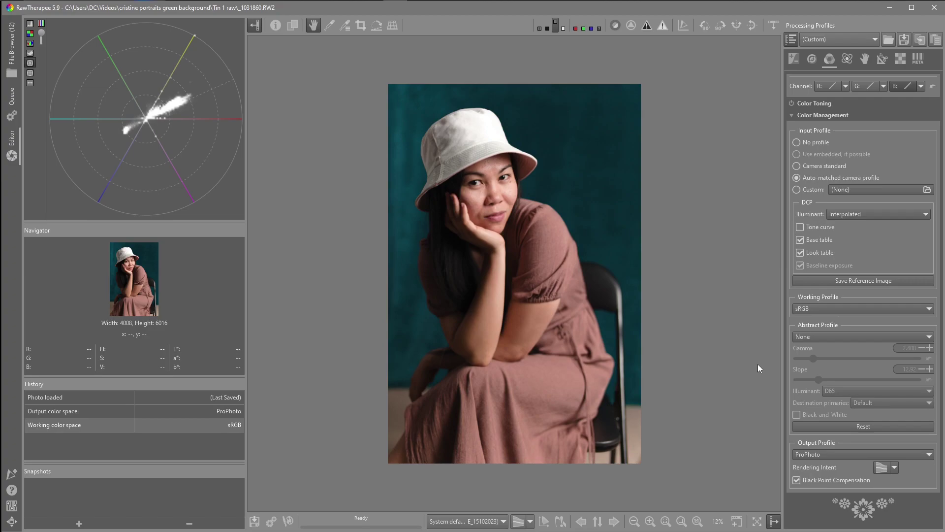
Set the output profile to sRGB Color Space Profile
left_click(819, 453)
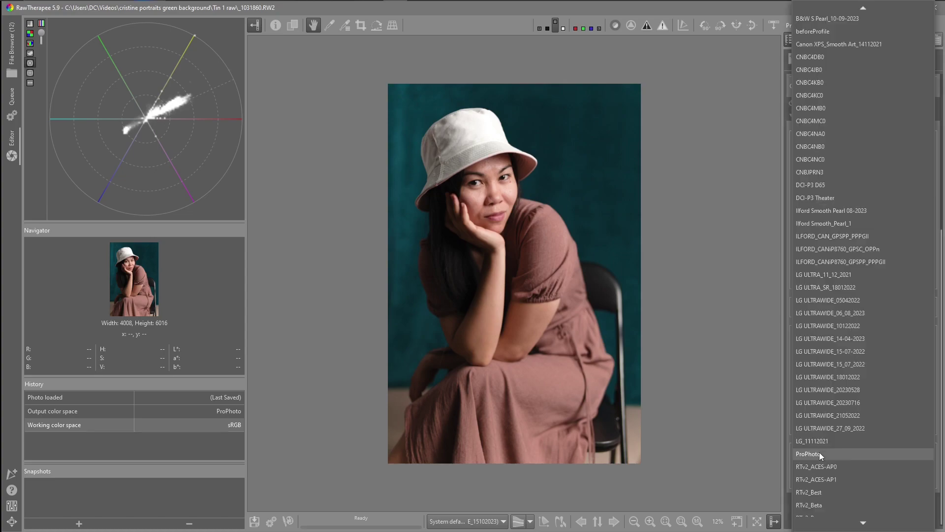
scroll(885, 444, "down", 3)
scroll(864, 485, "down", 5)
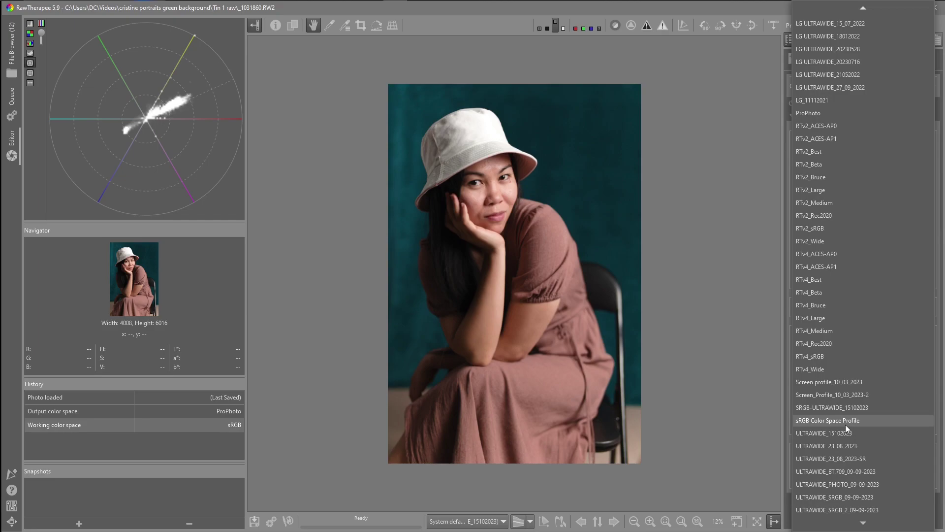
left_click(845, 424)
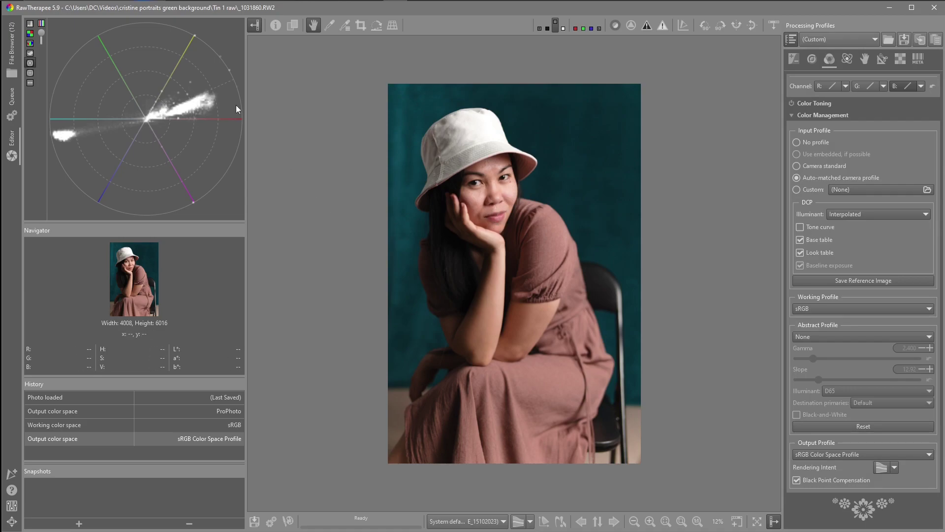
Set both the output profile and the working profile back to ProPhoto
left_click(838, 454)
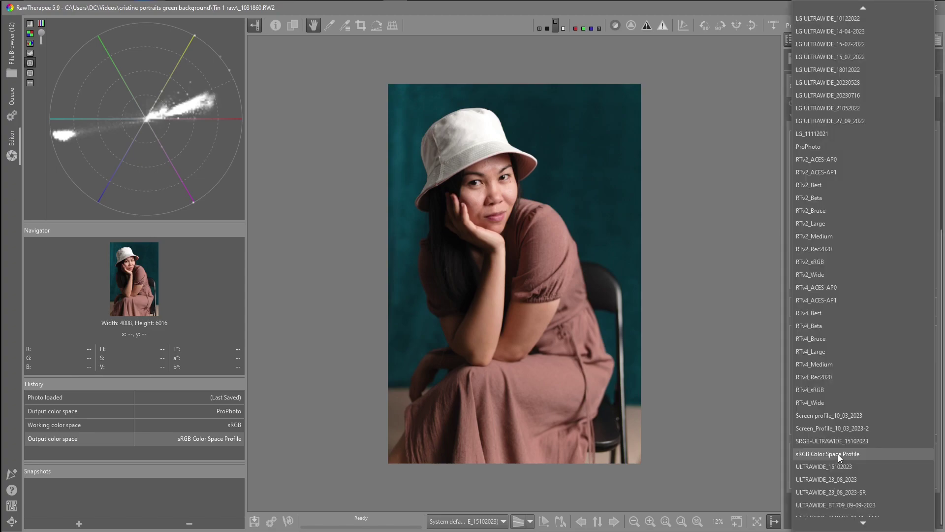
left_click(814, 146)
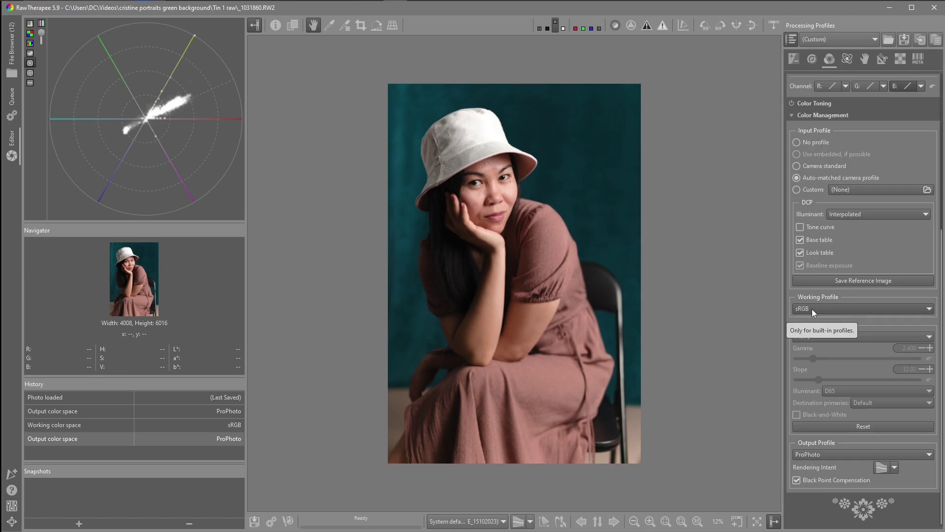
left_click(838, 309)
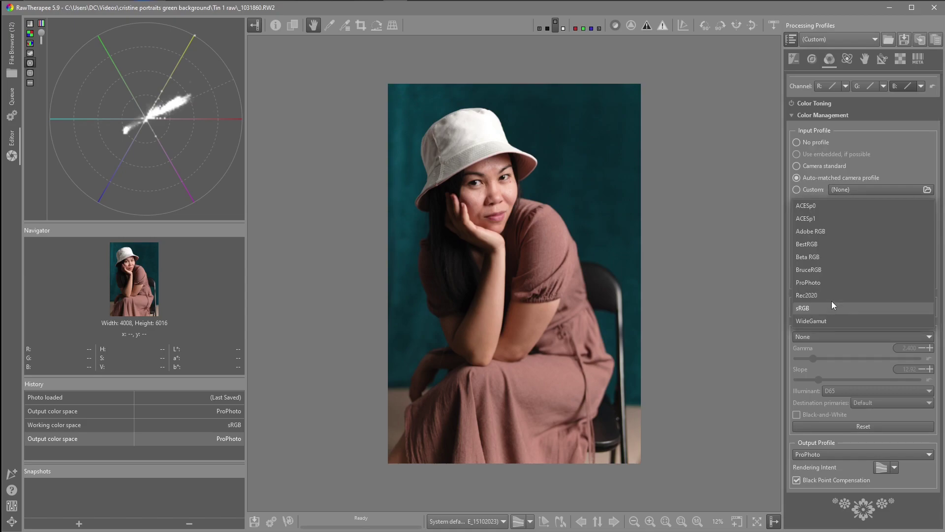
left_click(837, 283)
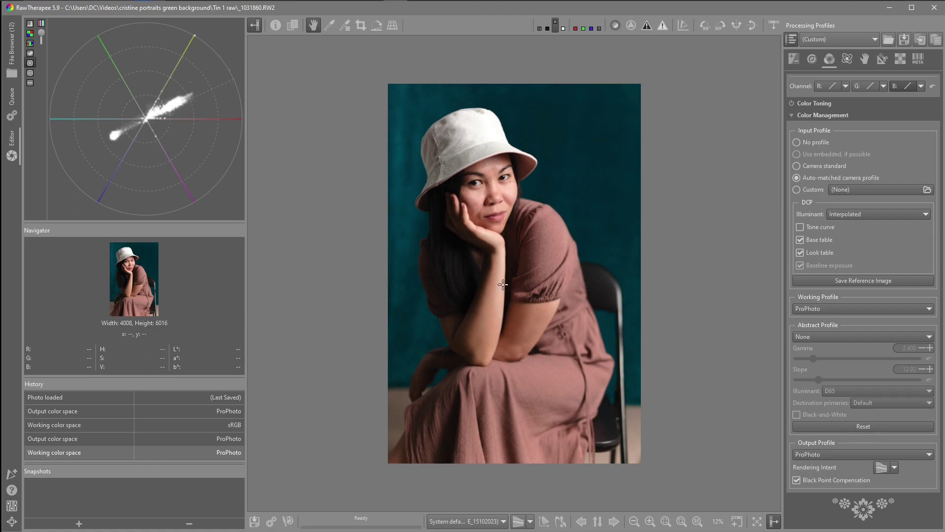
Lower the white balance temperature of the portrait to 5492
scroll(826, 228, "up", 5)
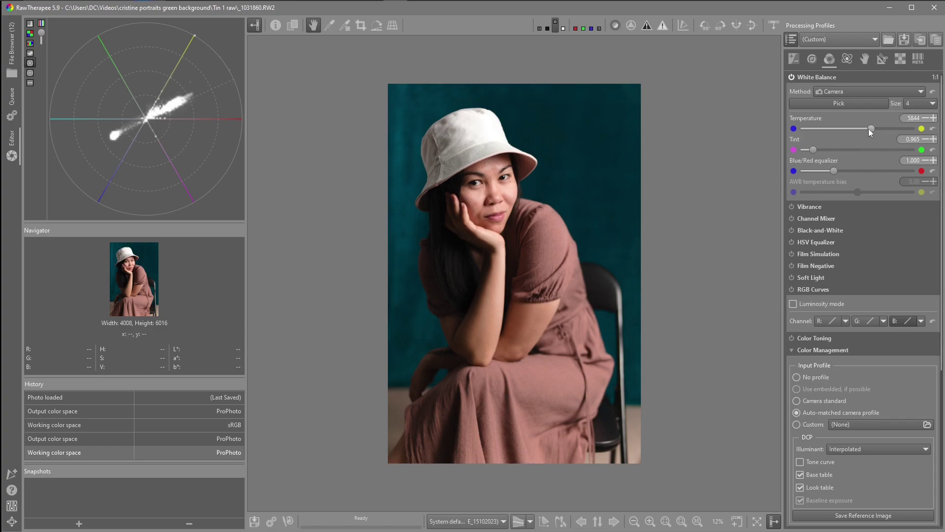
left_click_drag(870, 129, 866, 128)
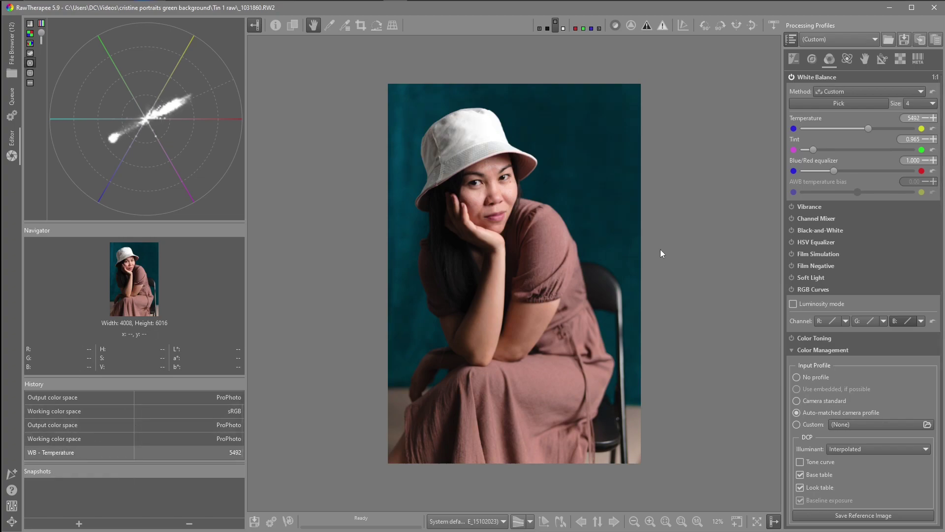
Enable the Vignette Filter among the exposure tools for the portrait
left_click(796, 57)
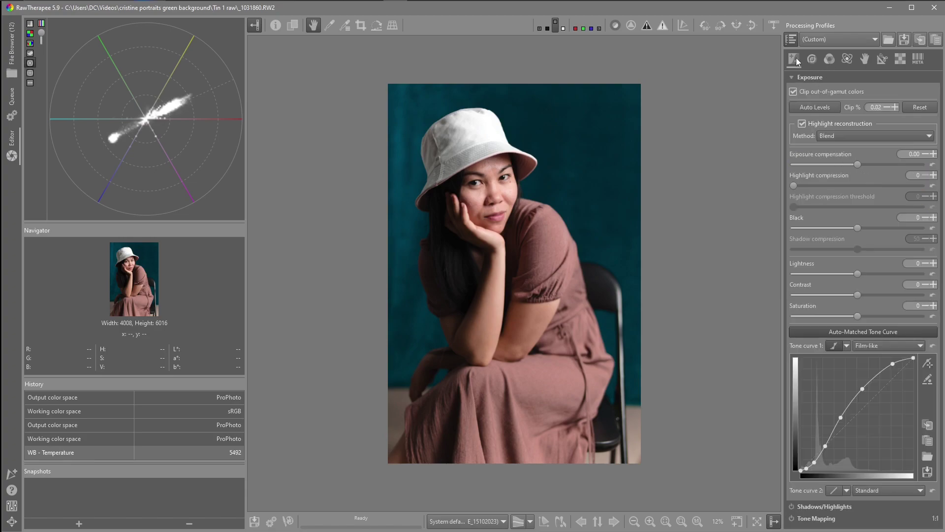
scroll(819, 293, "down", 3)
left_click(791, 463)
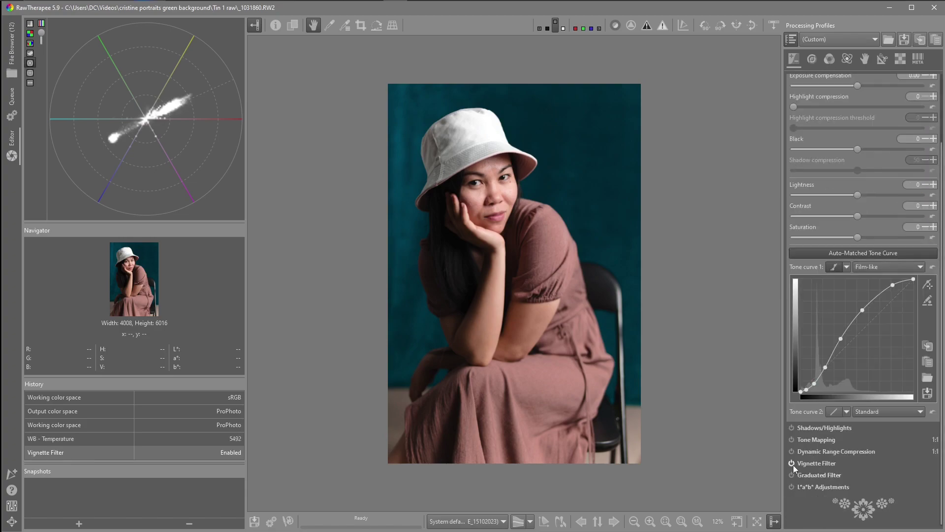